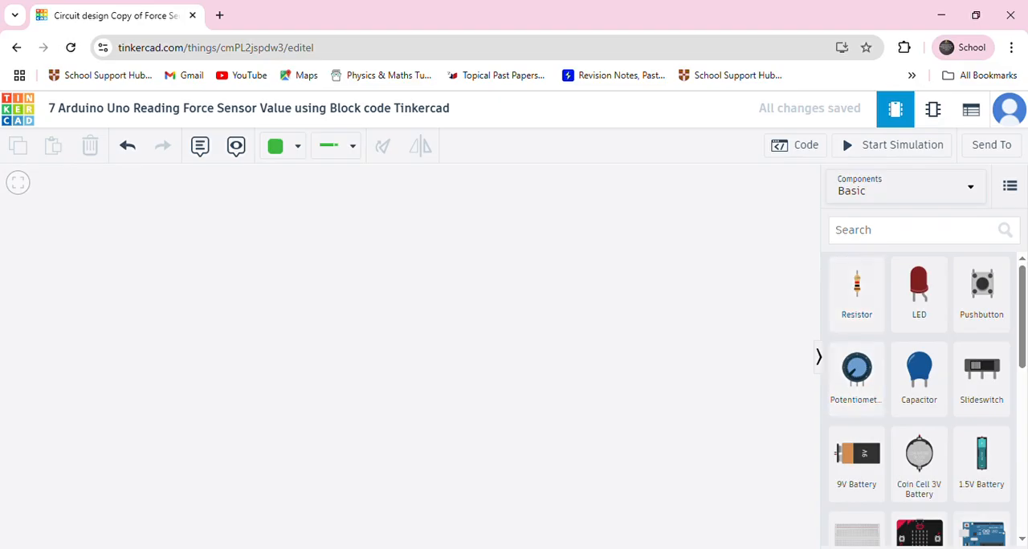
Place an Arduino Uno R3 in the workspace and add a force sensor beside it
{"action": "left_click_drag", "start_coordinate": [988, 543], "coordinate": [237, 433]}
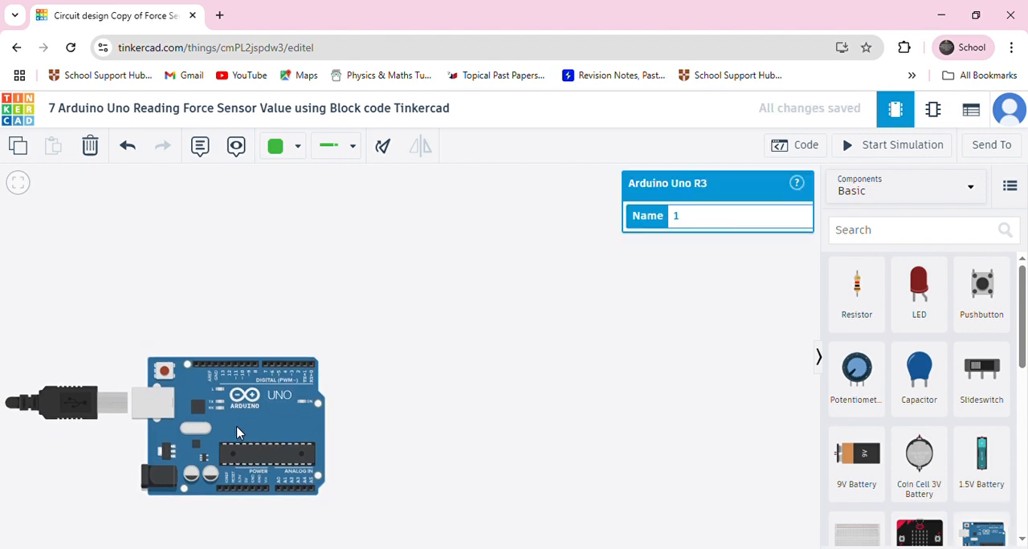
{"action": "mouse_move", "coordinate": [235, 430]}
{"action": "left_mouse_down"}
{"action": "mouse_move", "coordinate": [227, 392]}
{"action": "mouse_move", "coordinate": [220, 416]}
{"action": "left_mouse_up"}
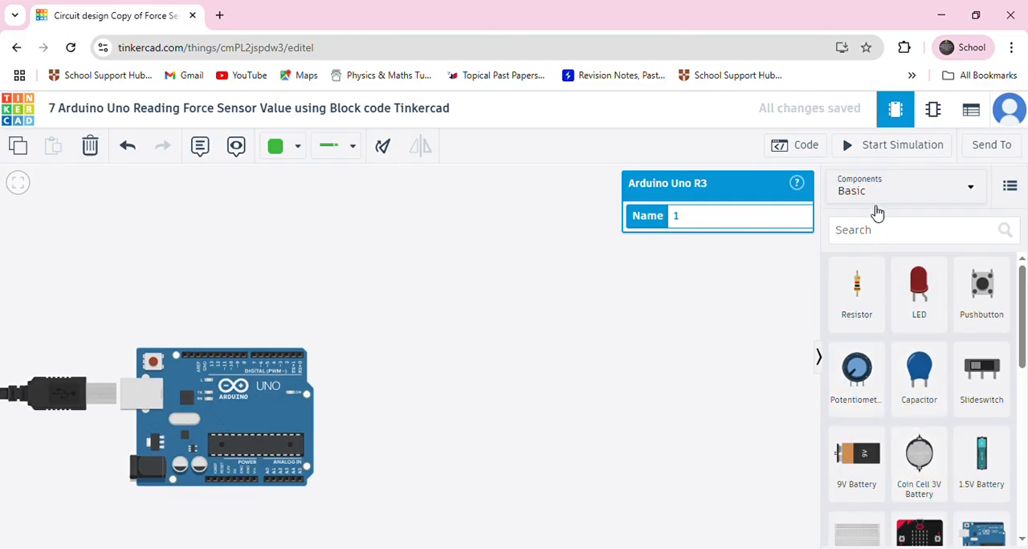
{"action": "left_click", "coordinate": [877, 233]}
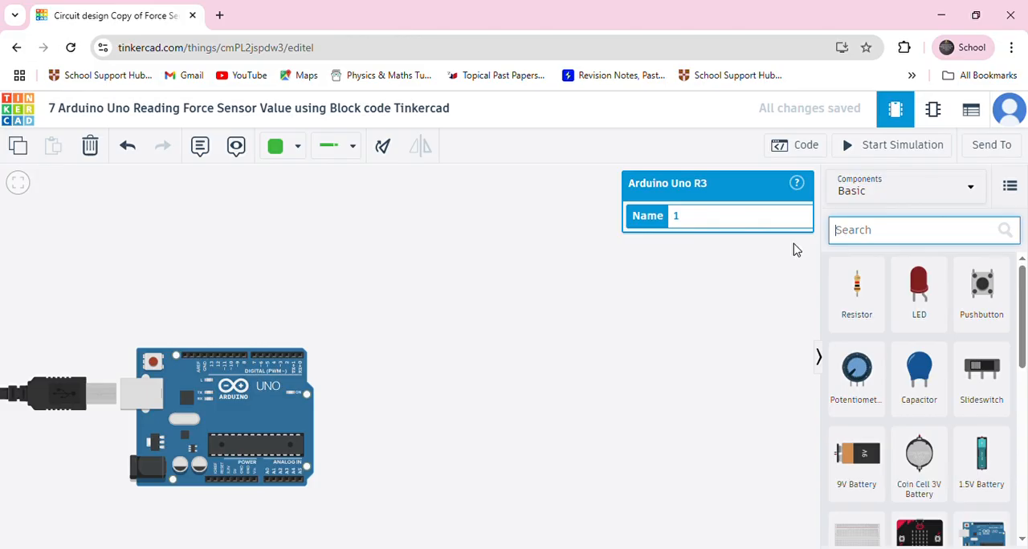
{"action": "type", "text": "force"}
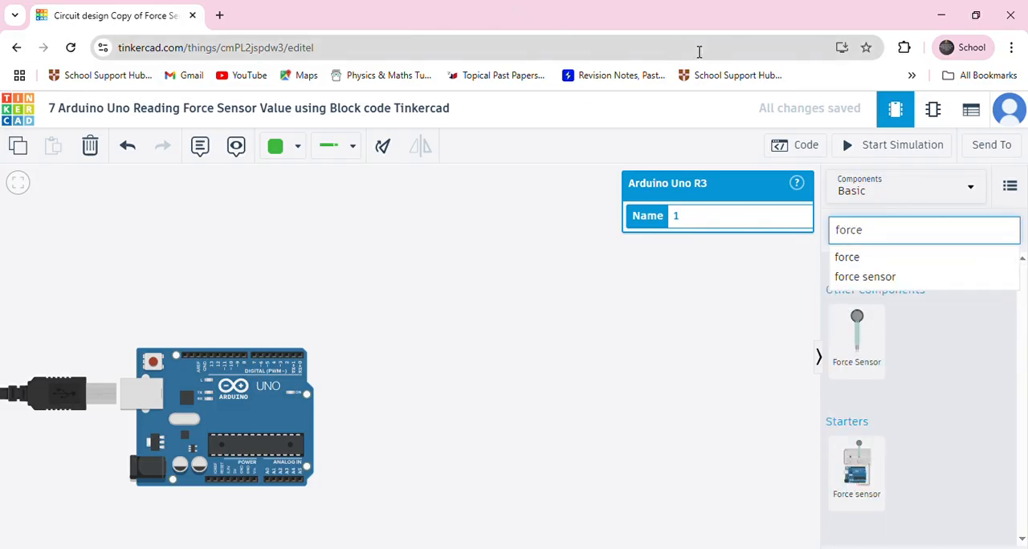
{"action": "left_click_drag", "start_coordinate": [857, 347], "coordinate": [424, 363]}
Clear the component search and add a resistor to the right of the force sensor
{"action": "left_click", "coordinate": [875, 236]}
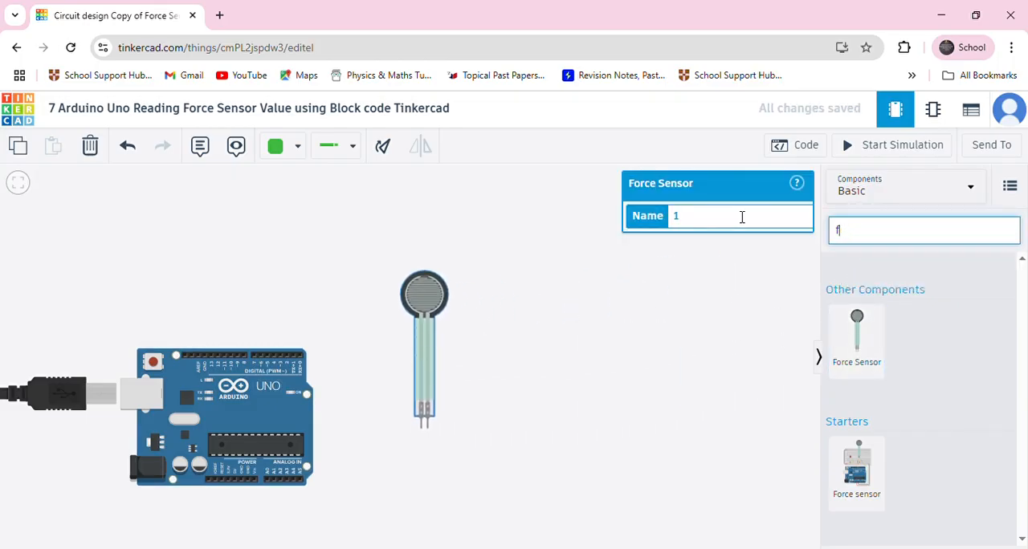
{"action": "key", "text": "BackSpace"}
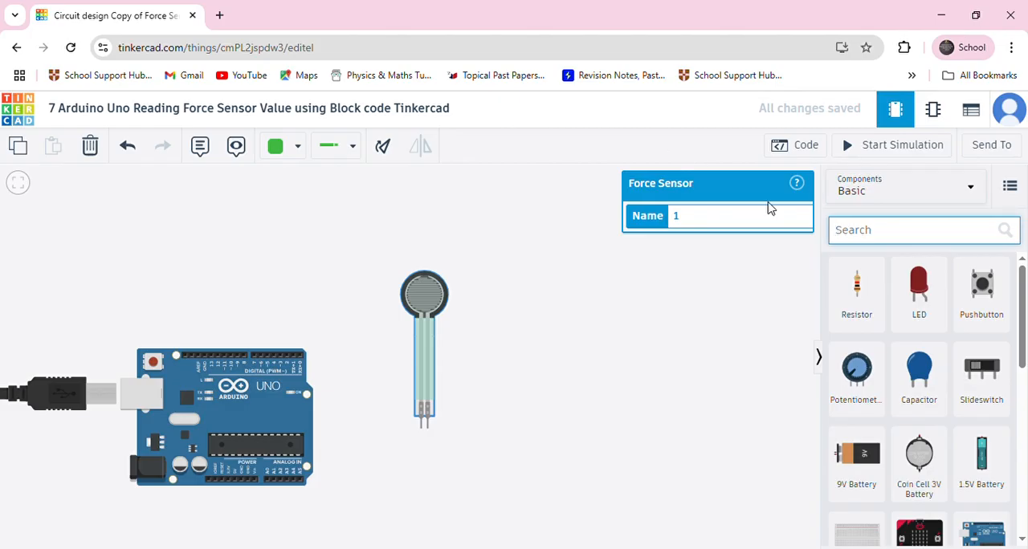
{"action": "left_click", "coordinate": [811, 306]}
{"action": "left_click_drag", "start_coordinate": [810, 305], "coordinate": [514, 319]}
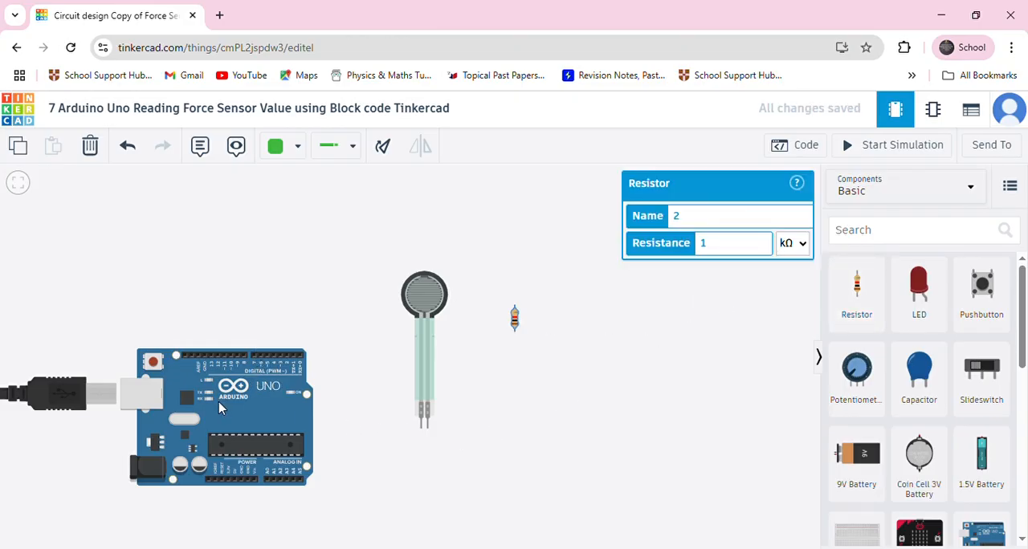
Rotate the Arduino Uno until its USB port faces down and its analog pins face right, and shift it left
{"action": "left_click_drag", "start_coordinate": [202, 394], "coordinate": [206, 365]}
{"action": "left_click", "coordinate": [383, 146]}
{"action": "left_click", "coordinate": [383, 146]}
{"action": "left_click", "coordinate": [383, 146]}
{"action": "left_click", "coordinate": [383, 146]}
{"action": "left_click", "coordinate": [383, 147]}
{"action": "left_click", "coordinate": [383, 146]}
{"action": "left_click", "coordinate": [385, 144]}
{"action": "left_click", "coordinate": [385, 144]}
{"action": "left_click", "coordinate": [384, 143]}
{"action": "left_click_drag", "start_coordinate": [229, 386], "coordinate": [110, 414]}
Move the force sensor next to the Arduino's analog side and place the resistor just below right of the sensor's terminals
{"action": "left_click_drag", "start_coordinate": [419, 297], "coordinate": [233, 242]}
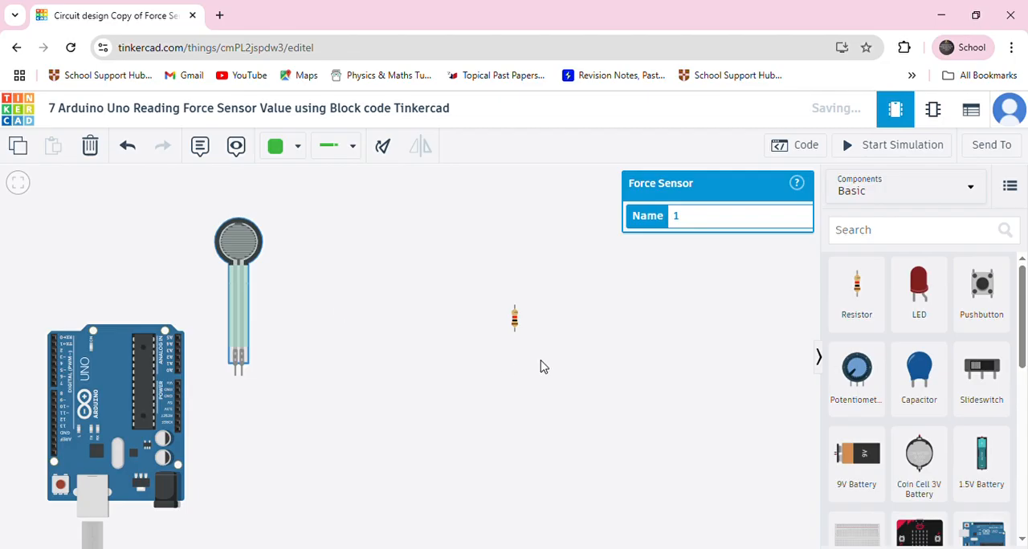
{"action": "left_click", "coordinate": [514, 319]}
{"action": "left_click_drag", "start_coordinate": [515, 319], "coordinate": [243, 393]}
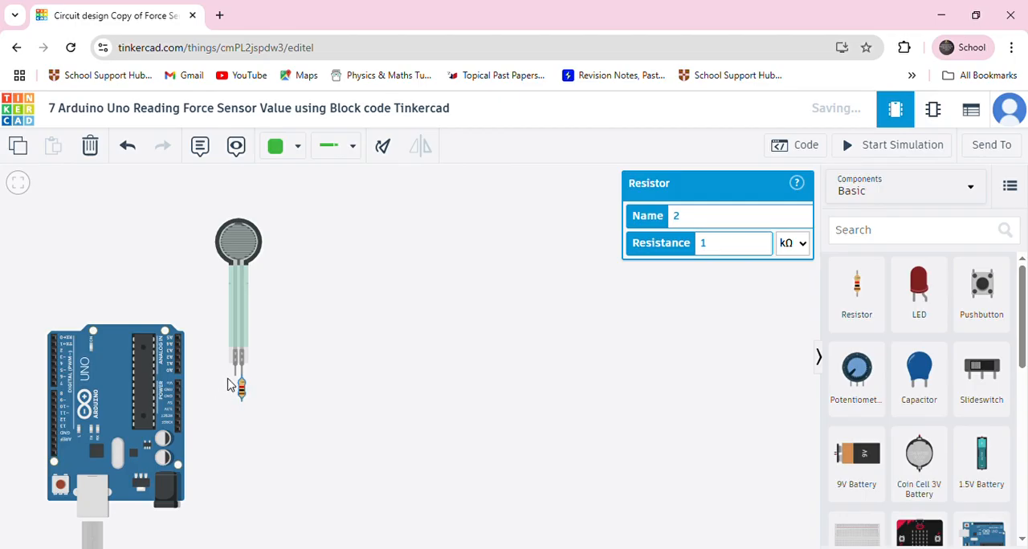
{"action": "scroll", "coordinate": [230, 379], "scroll_direction": "up", "scroll_amount": 2}
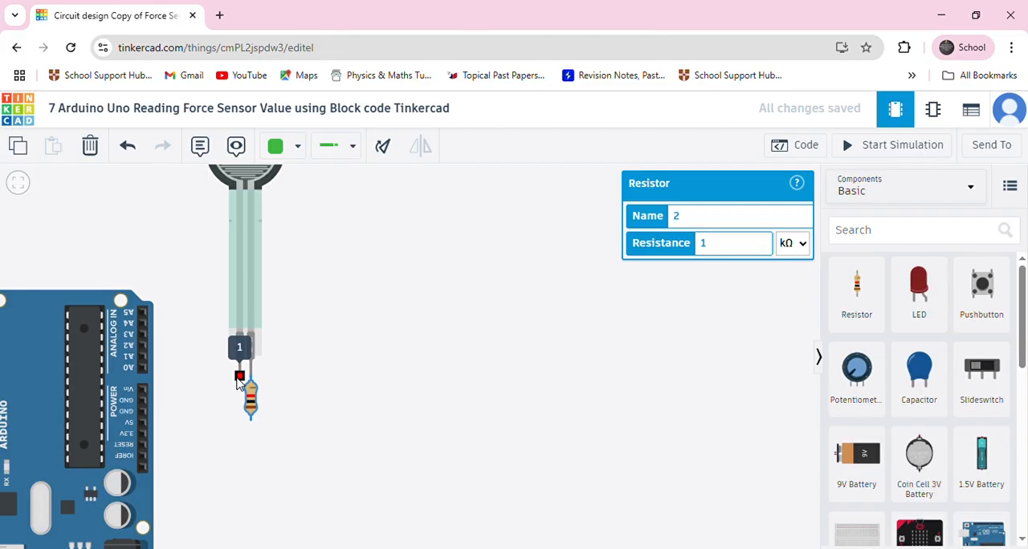
{"action": "left_click_drag", "start_coordinate": [251, 402], "coordinate": [285, 410]}
{"action": "scroll", "coordinate": [327, 301], "scroll_direction": "down", "scroll_amount": 2}
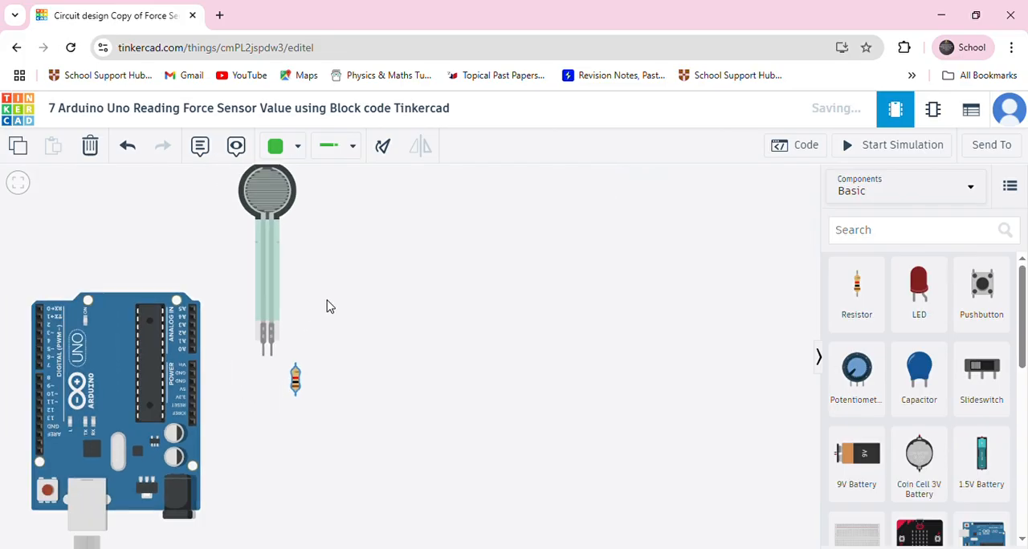
Wire force sensor terminal 1 to the Arduino's 5V pin with a green wire bent at a straight corner
{"action": "left_click_drag", "start_coordinate": [326, 300], "coordinate": [327, 375]}
{"action": "left_click", "coordinate": [265, 288]}
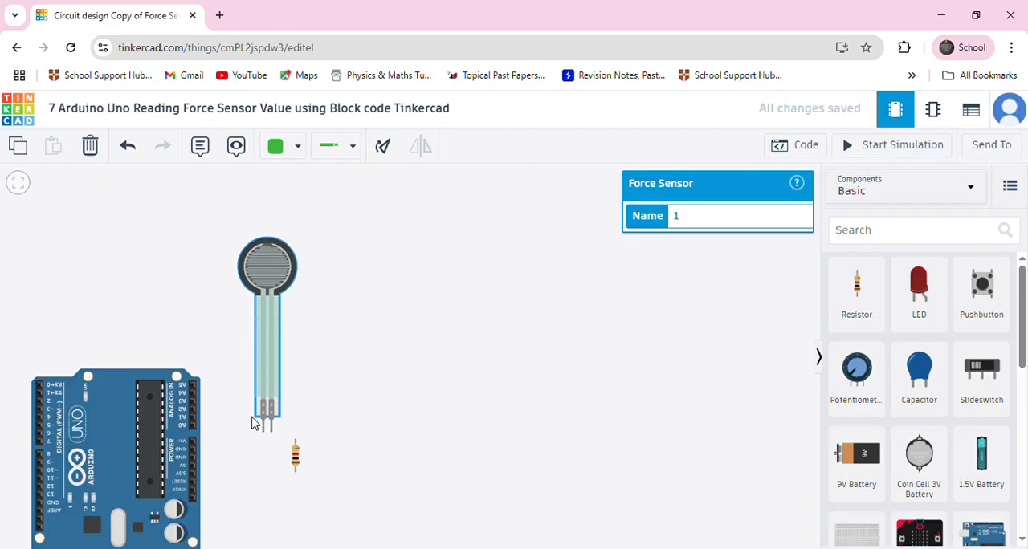
{"action": "scroll", "coordinate": [257, 426], "scroll_direction": "up", "scroll_amount": 4}
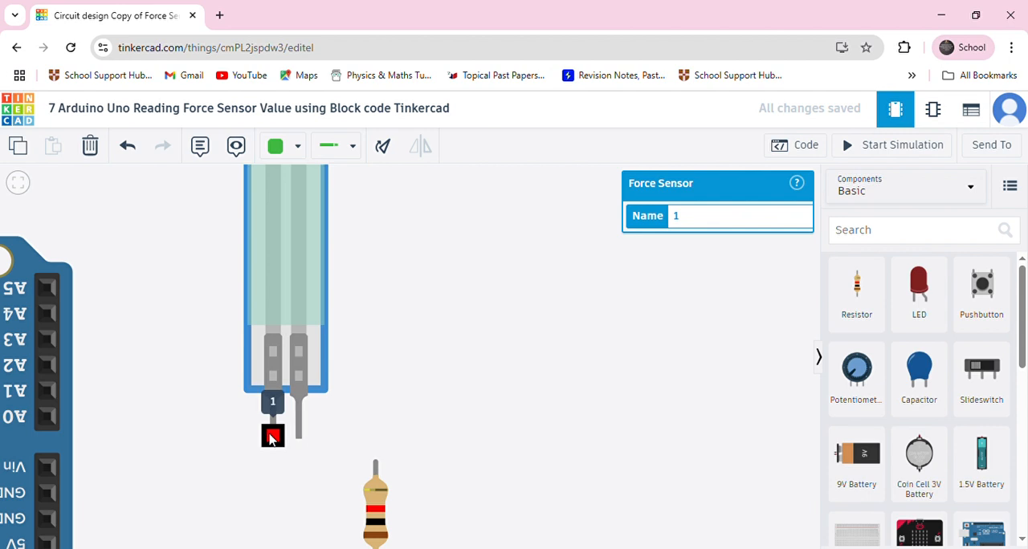
{"action": "scroll", "coordinate": [209, 401], "scroll_direction": "down", "scroll_amount": 2}
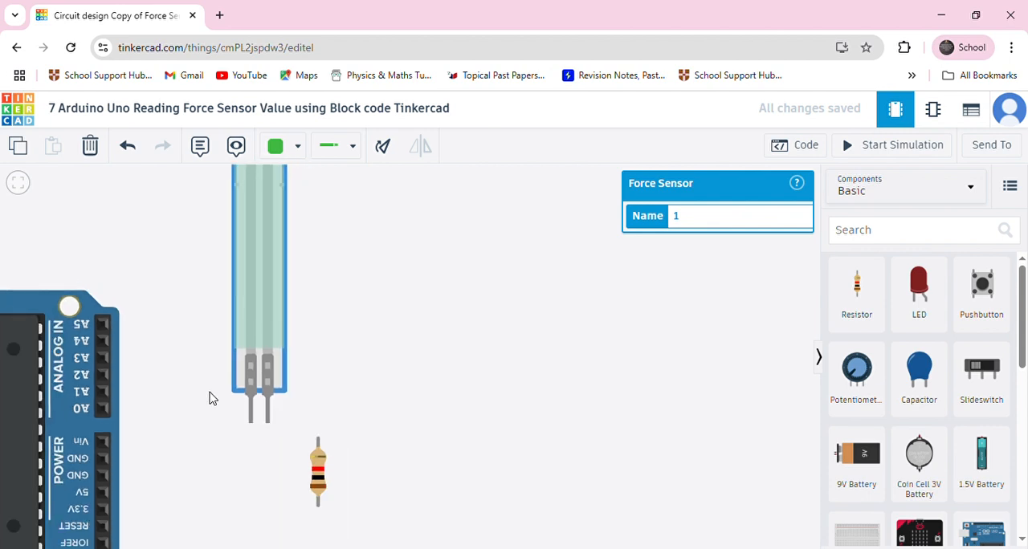
{"action": "left_click", "coordinate": [246, 419]}
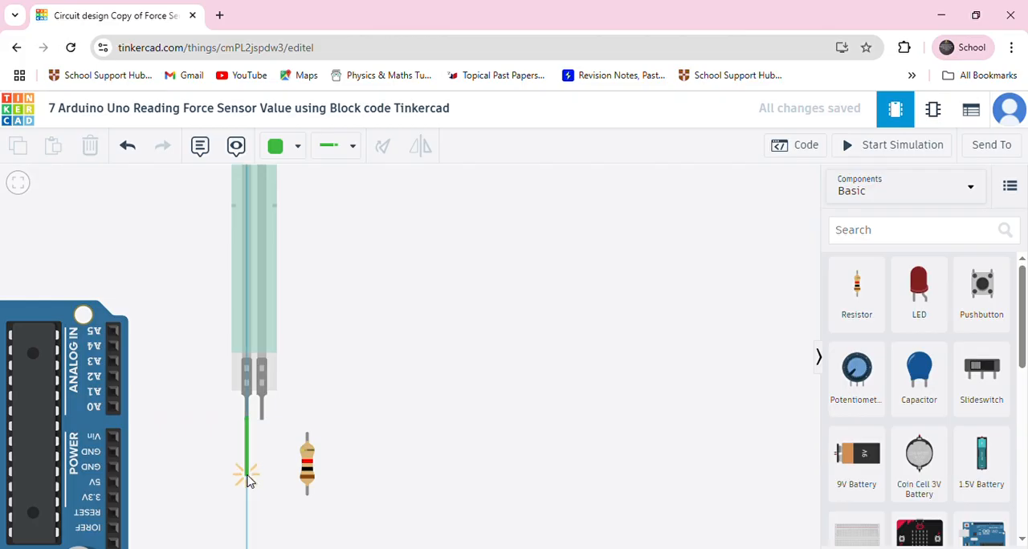
{"action": "left_click", "coordinate": [247, 477]}
{"action": "left_click", "coordinate": [113, 482]}
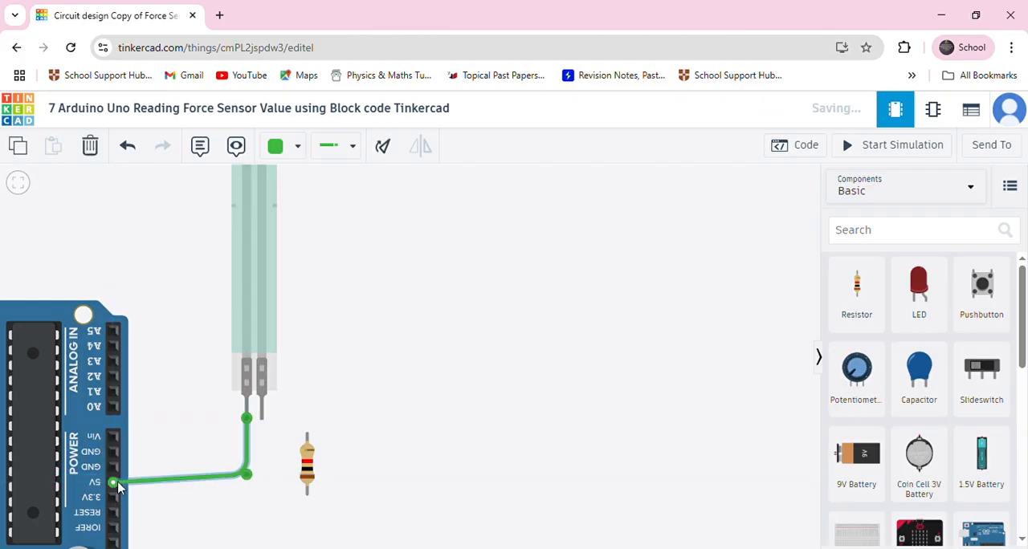
{"action": "left_click_drag", "start_coordinate": [249, 480], "coordinate": [247, 482]}
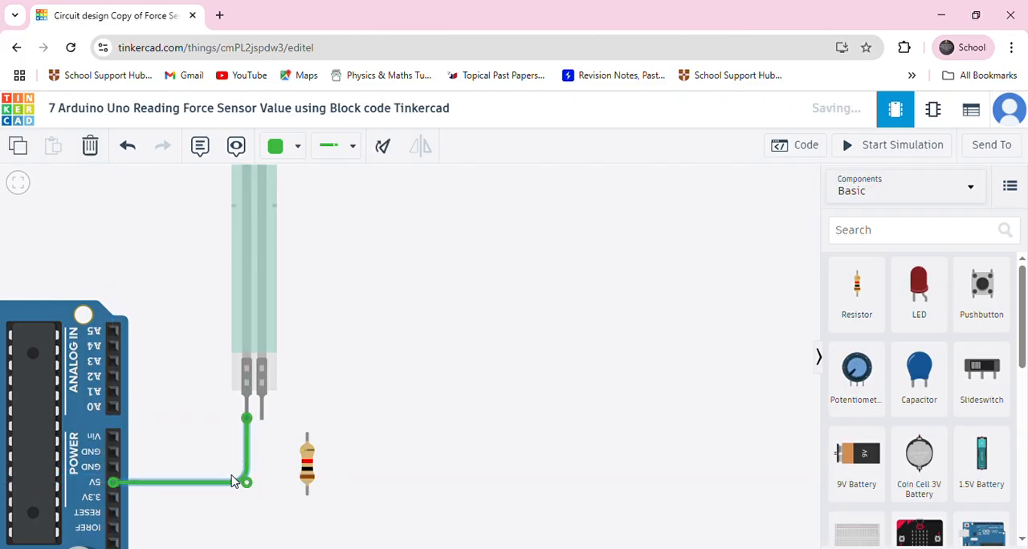
{"action": "left_click", "coordinate": [204, 442]}
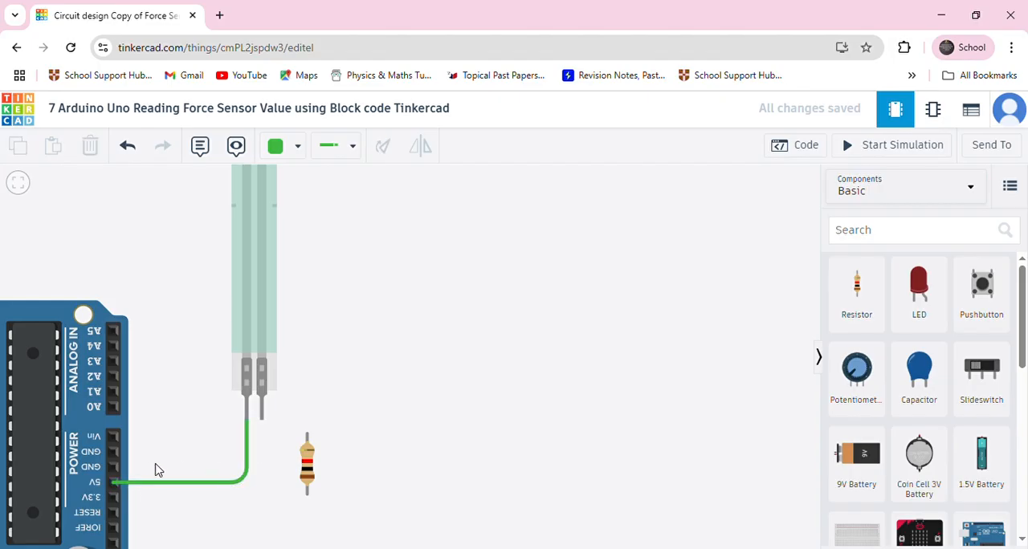
Wire the Arduino's GND pin next to 5V to force sensor terminal 2 and colour the wire black
{"action": "left_click", "coordinate": [114, 470]}
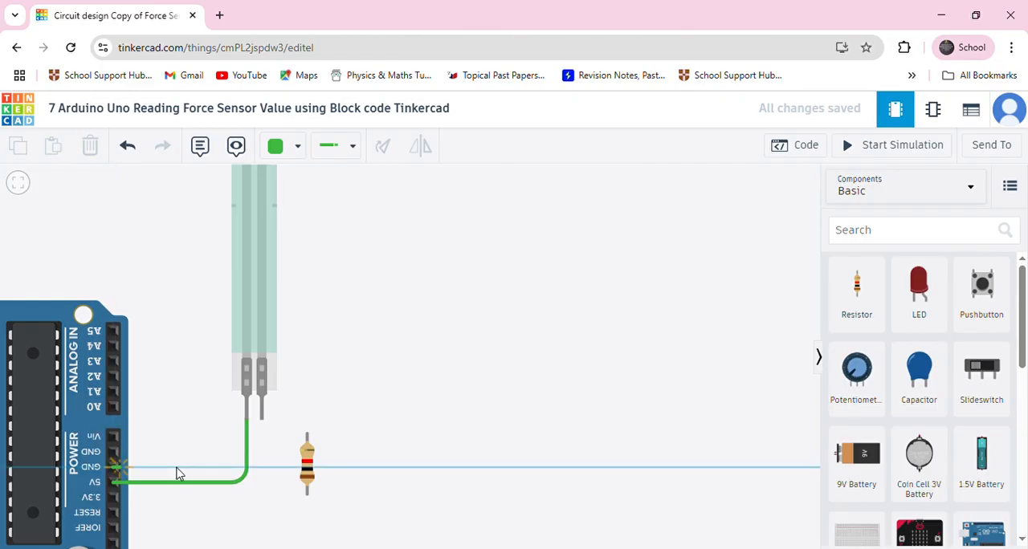
{"action": "left_click", "coordinate": [265, 470]}
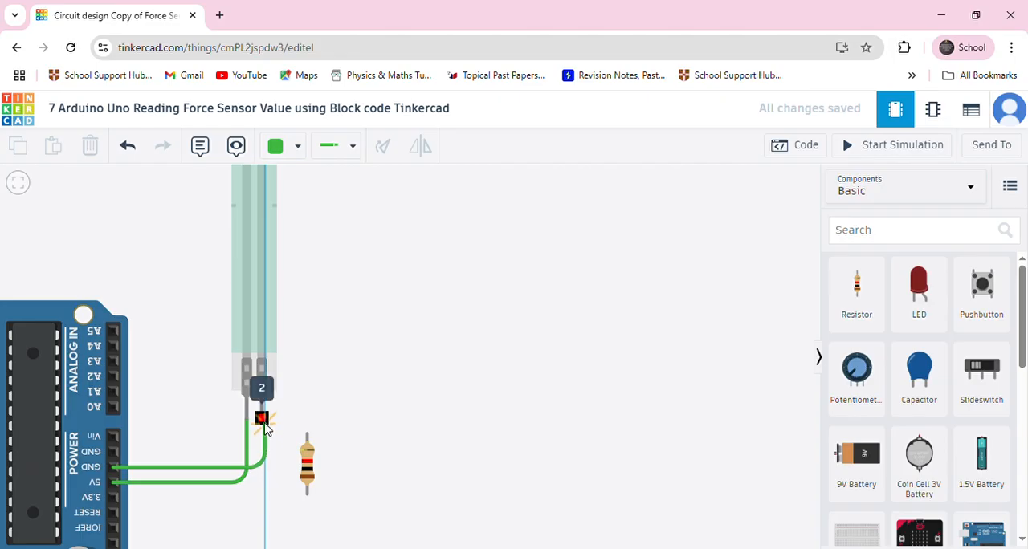
{"action": "left_click", "coordinate": [265, 421]}
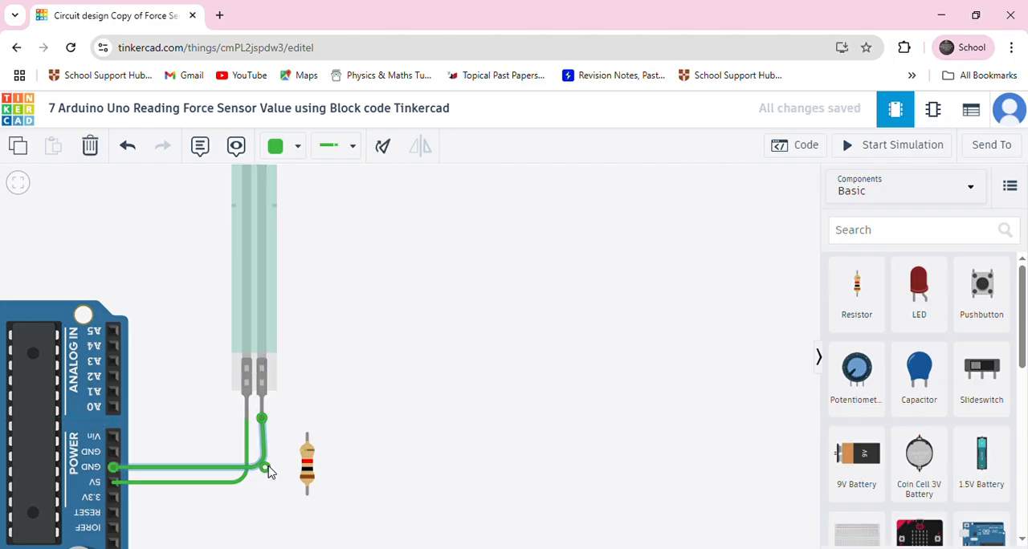
{"action": "left_click", "coordinate": [291, 147]}
{"action": "left_click", "coordinate": [297, 200]}
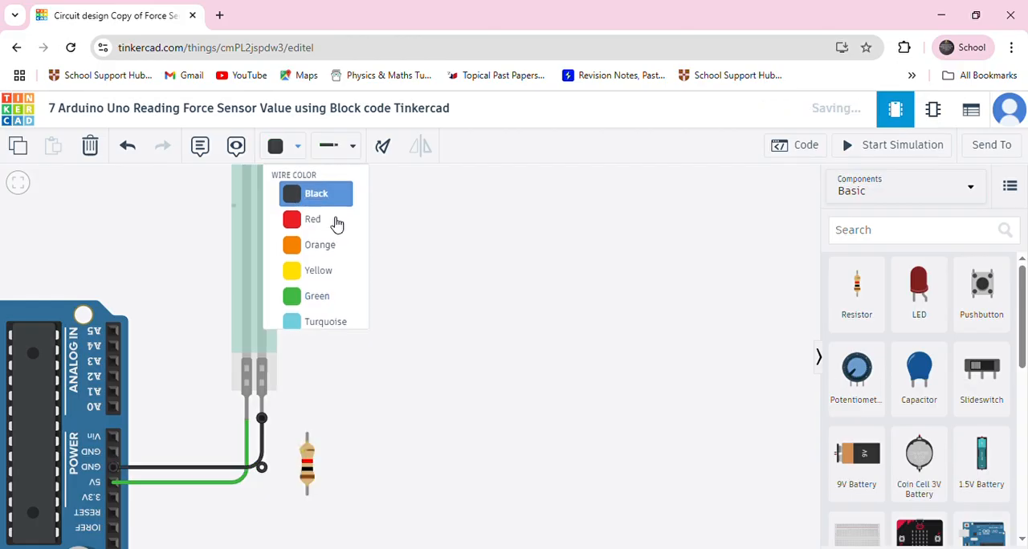
Turn the resistor horizontal and attach its left lead to force sensor terminal 2
{"action": "left_click", "coordinate": [308, 451]}
{"action": "left_click", "coordinate": [383, 150]}
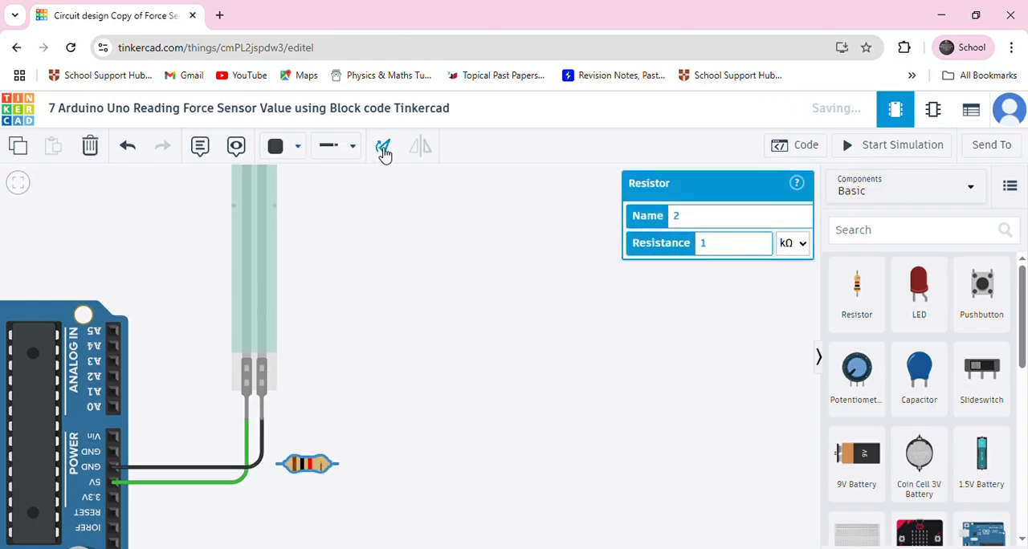
{"action": "left_click_drag", "start_coordinate": [303, 465], "coordinate": [286, 421]}
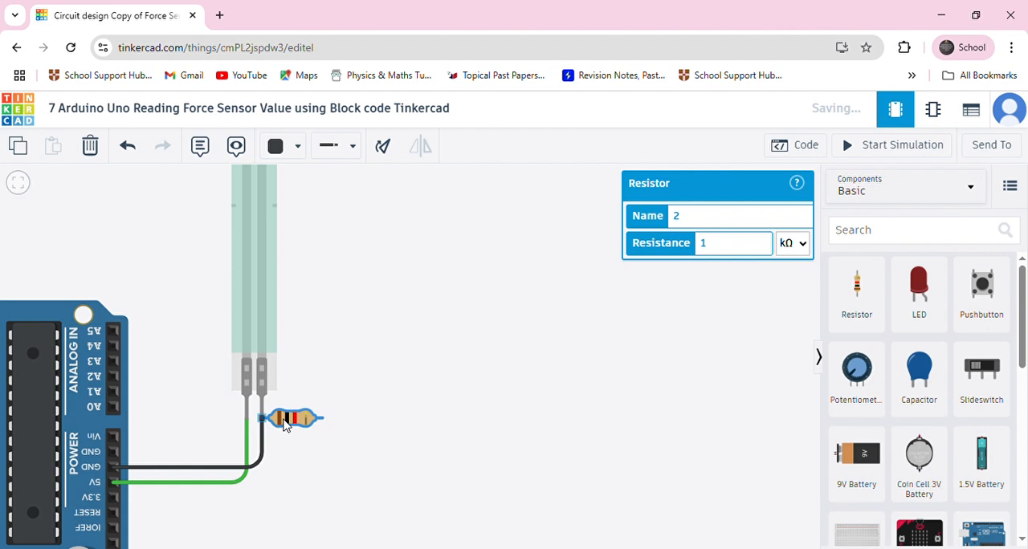
Route a yellow wire from the resistor's free lead under the other wires to the Arduino's A0 pin
{"action": "left_click", "coordinate": [297, 147]}
{"action": "left_click", "coordinate": [309, 276]}
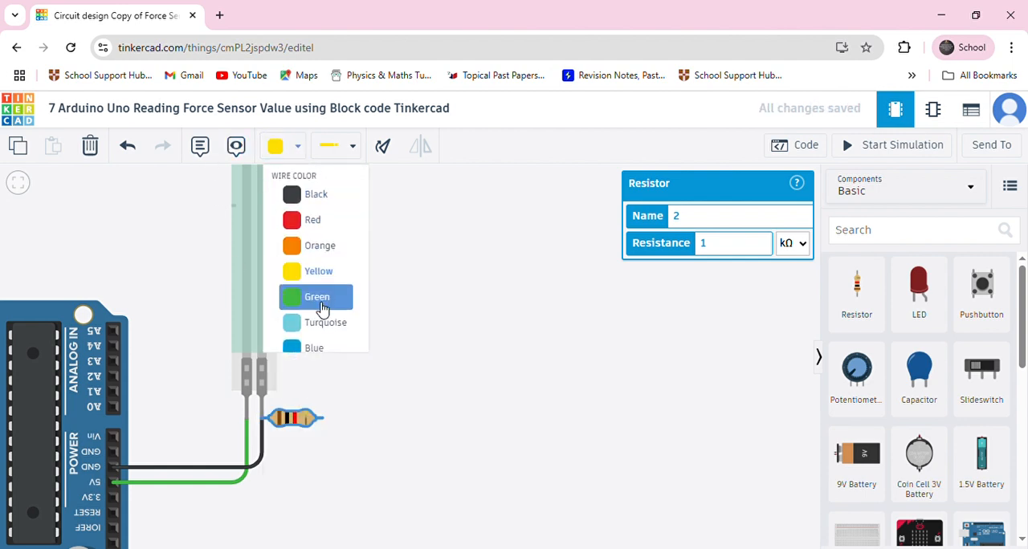
{"action": "left_click", "coordinate": [322, 421]}
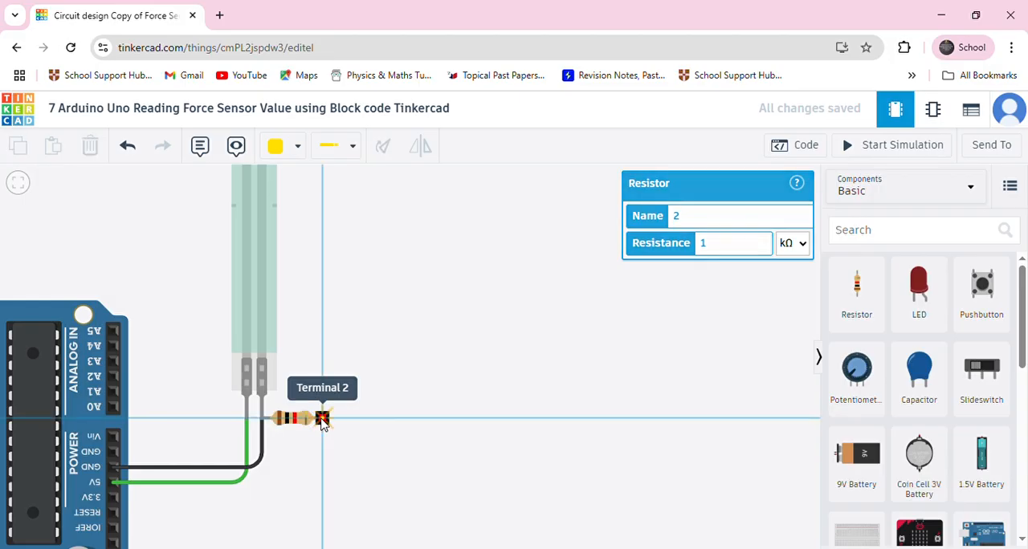
{"action": "left_click", "coordinate": [323, 503]}
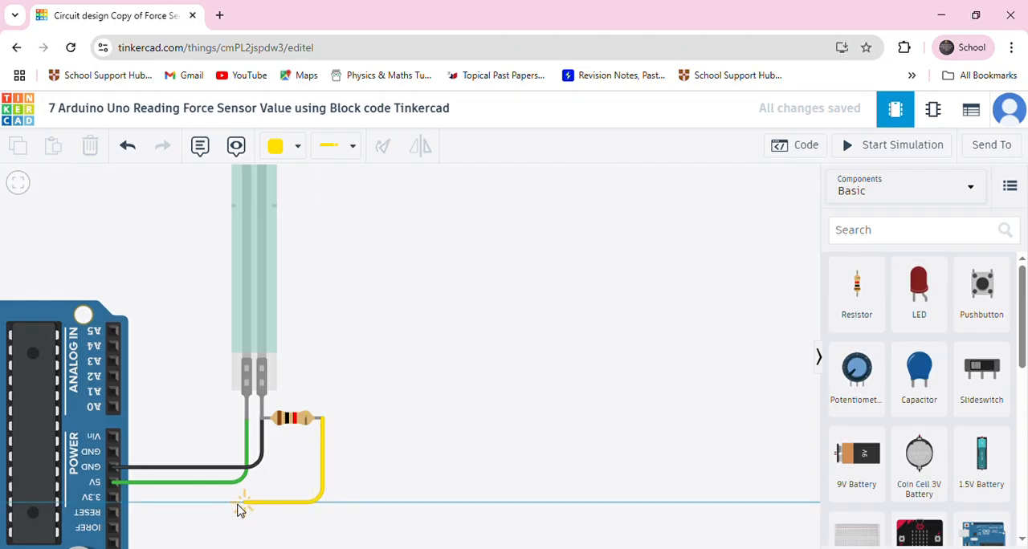
{"action": "left_click", "coordinate": [169, 503]}
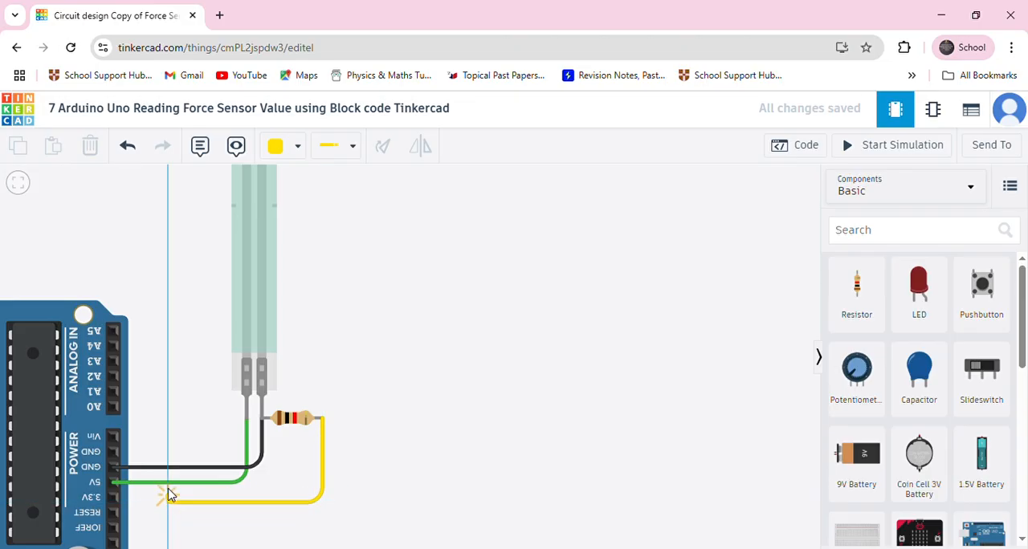
{"action": "left_click", "coordinate": [166, 408]}
{"action": "left_click", "coordinate": [112, 408]}
{"action": "left_click_drag", "start_coordinate": [166, 409], "coordinate": [167, 412]}
{"action": "left_click", "coordinate": [185, 367]}
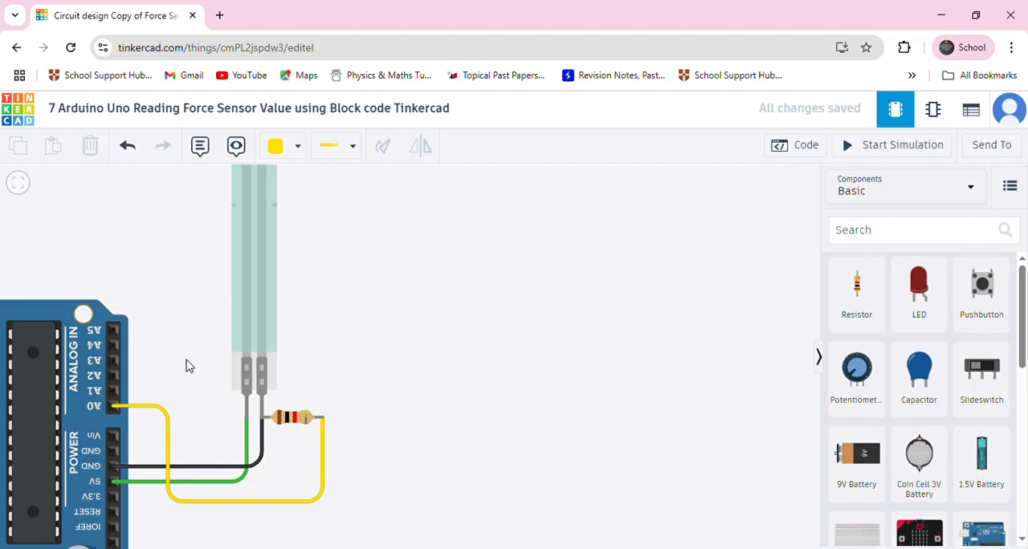
Examine the wiring between the force sensor, the resistor and the Arduino pins
{"action": "scroll", "coordinate": [187, 367], "scroll_direction": "down", "scroll_amount": 2}
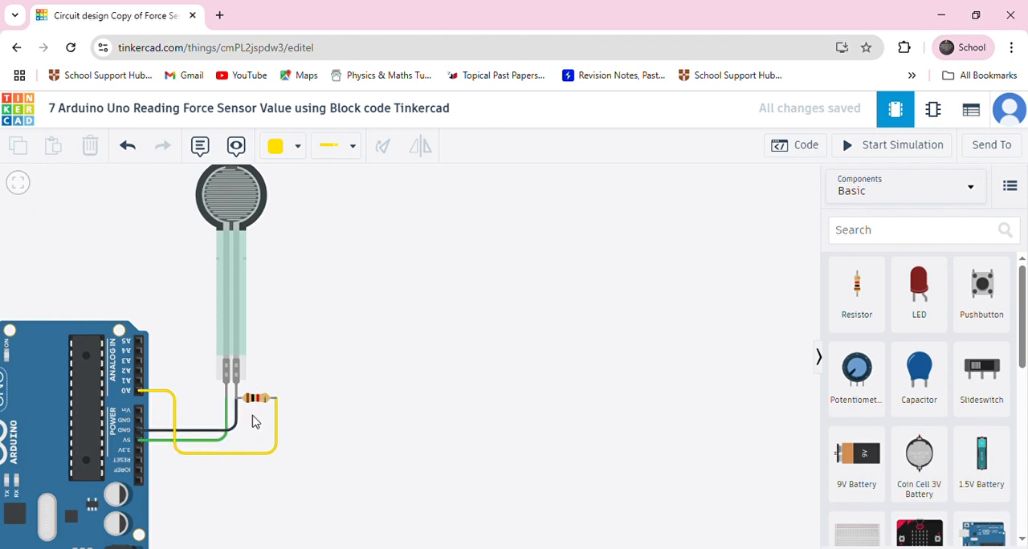
{"action": "scroll", "coordinate": [215, 358], "scroll_direction": "up", "scroll_amount": 3}
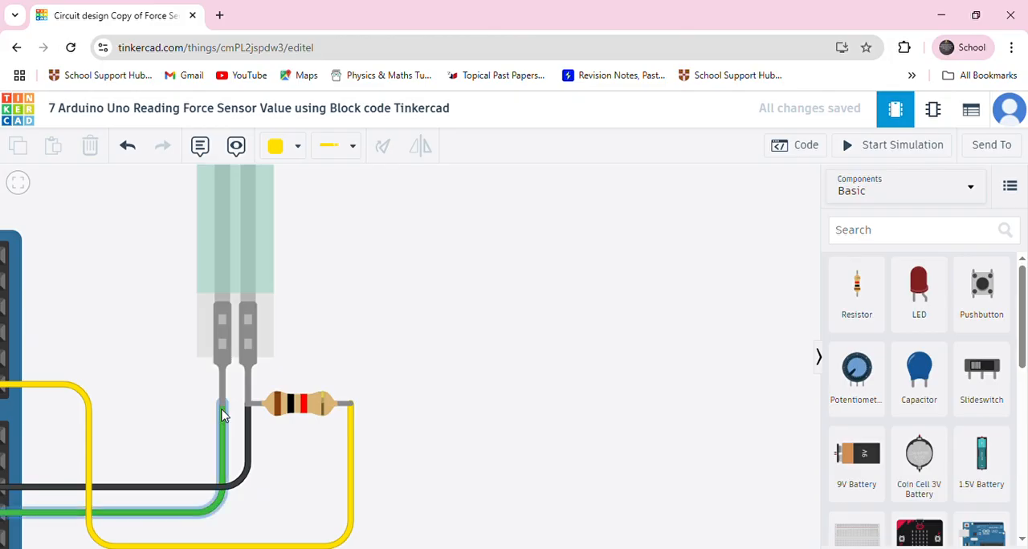
{"action": "scroll", "coordinate": [222, 413], "scroll_direction": "down", "scroll_amount": 3}
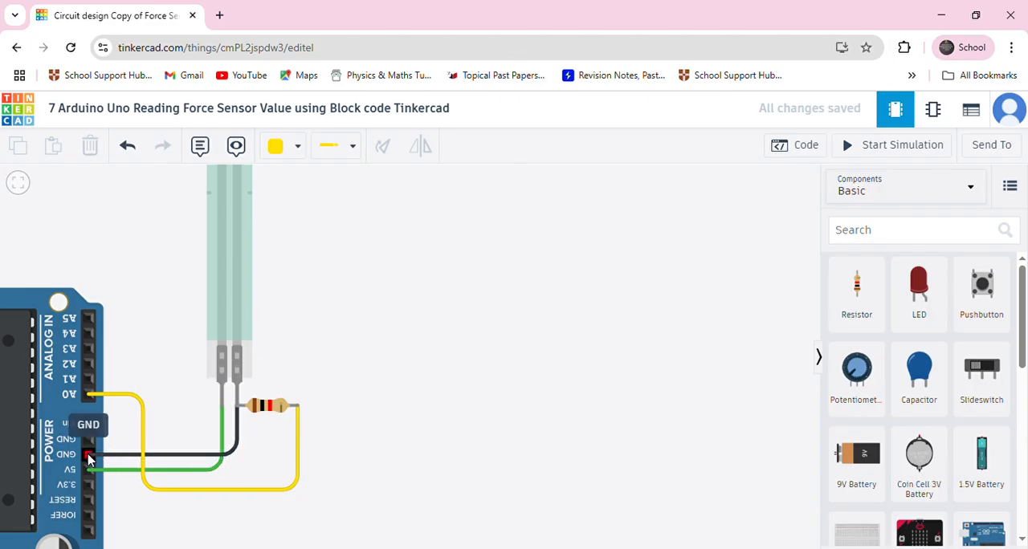
{"action": "left_click", "coordinate": [260, 409]}
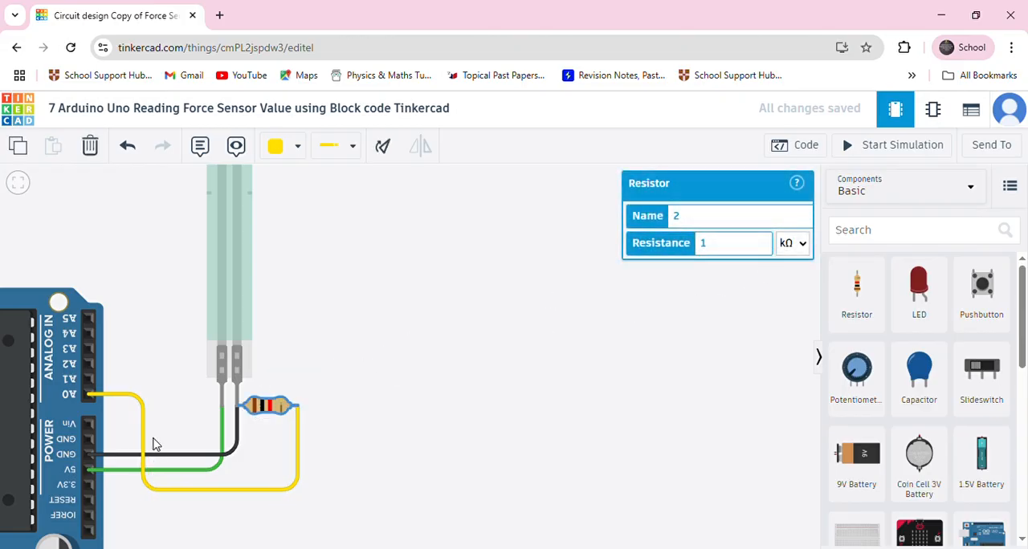
{"action": "scroll", "coordinate": [165, 358], "scroll_direction": "down", "scroll_amount": 5}
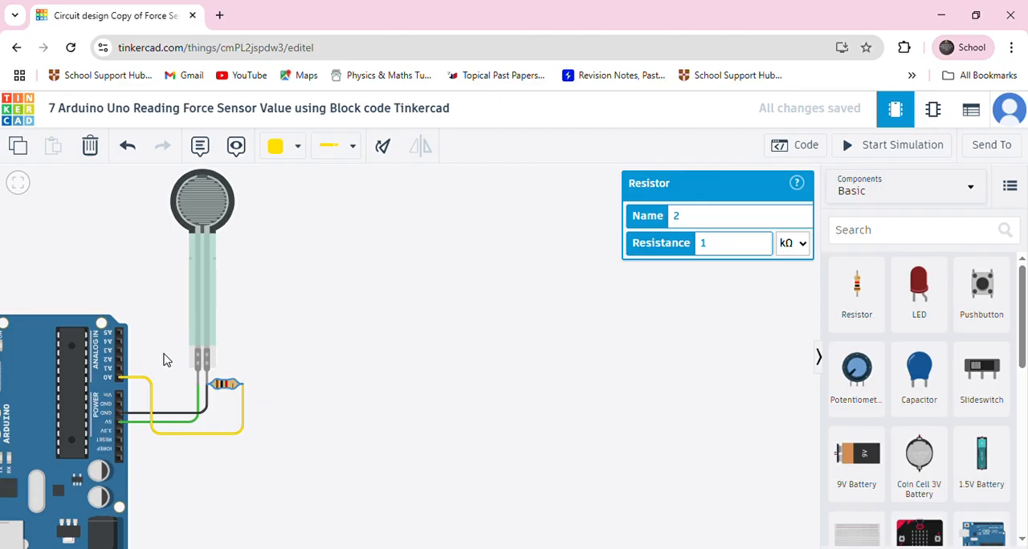
{"action": "left_click_drag", "start_coordinate": [206, 360], "coordinate": [247, 423]}
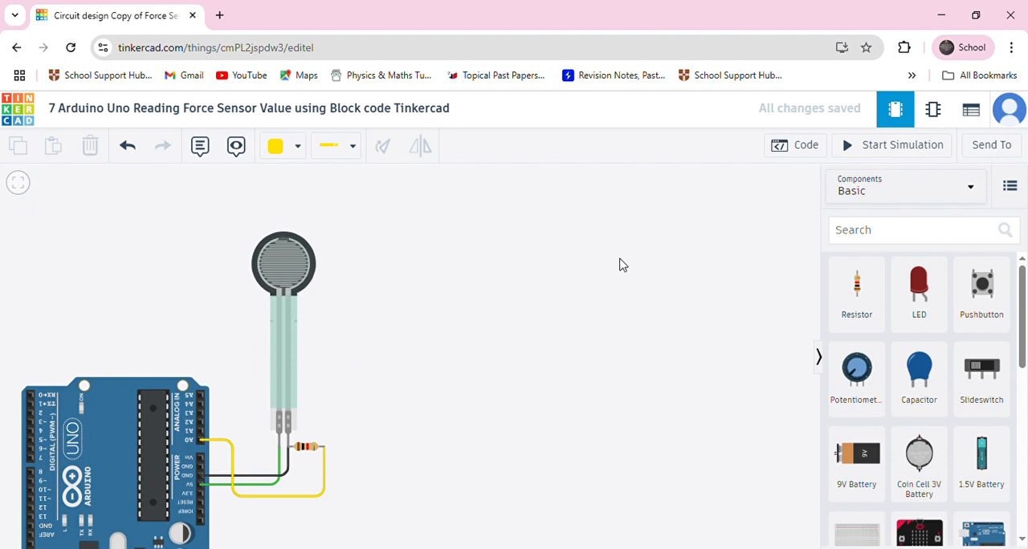
Open the code editor, delete the default forever block with its contents, move the on start block up and widen the code area
{"action": "left_click", "coordinate": [801, 150]}
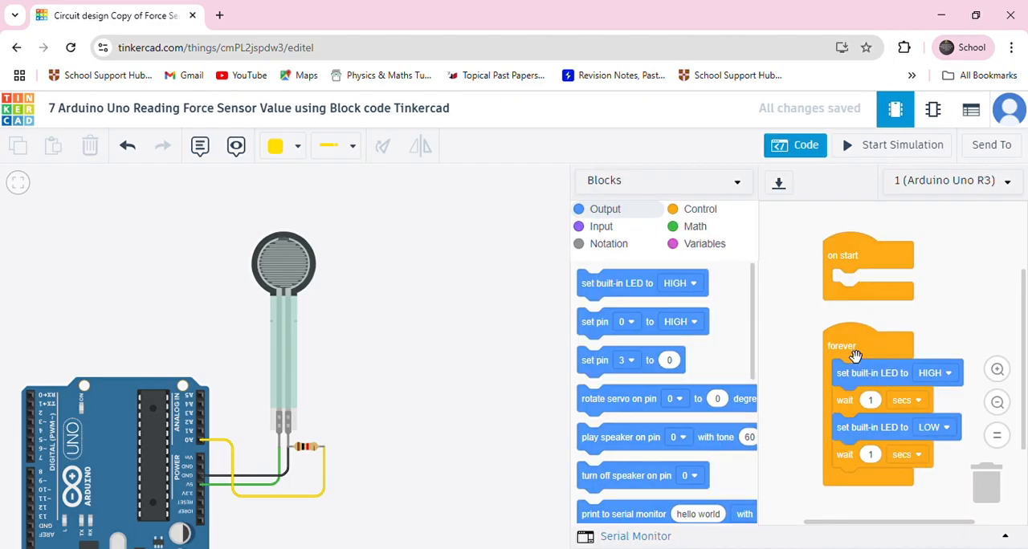
{"action": "left_click_drag", "start_coordinate": [855, 356], "coordinate": [699, 375]}
{"action": "left_click_drag", "start_coordinate": [858, 264], "coordinate": [802, 238]}
{"action": "left_click_drag", "start_coordinate": [576, 267], "coordinate": [359, 266]}
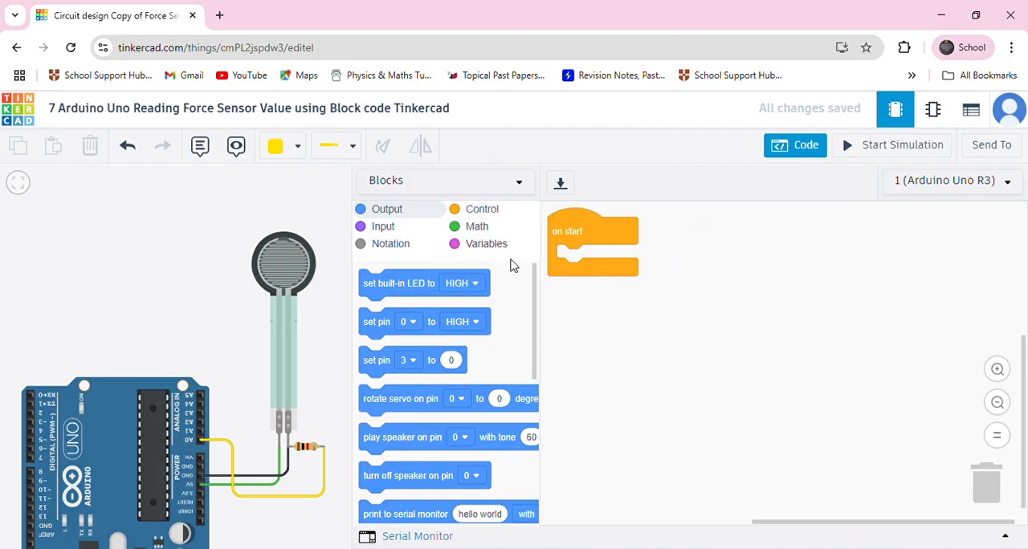
Add a print to serial monitor block inside on start with the text "Lets read the Value of force sensor"
{"action": "scroll", "coordinate": [422, 434], "scroll_direction": "down", "scroll_amount": 1}
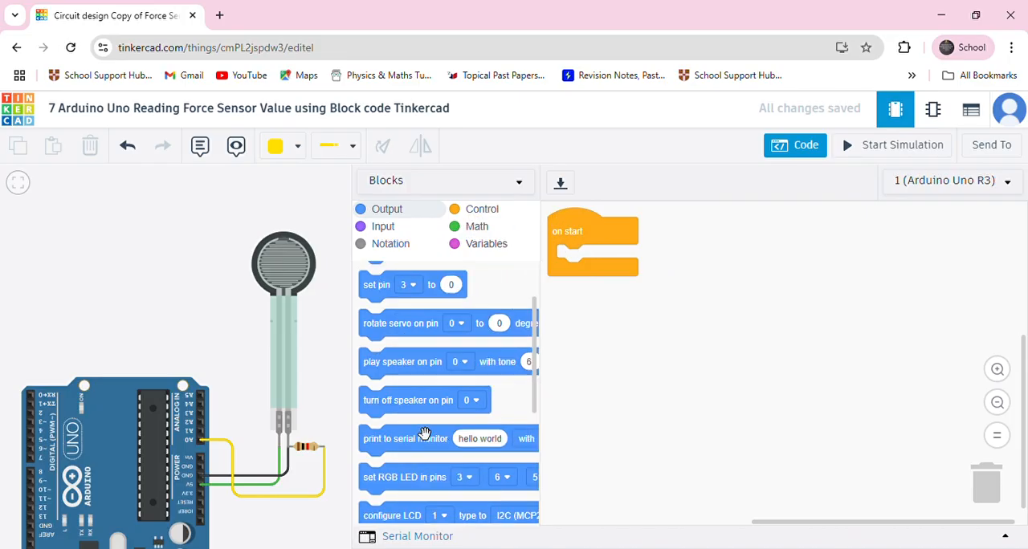
{"action": "left_click_drag", "start_coordinate": [418, 439], "coordinate": [618, 270]}
{"action": "left_click", "coordinate": [692, 264]}
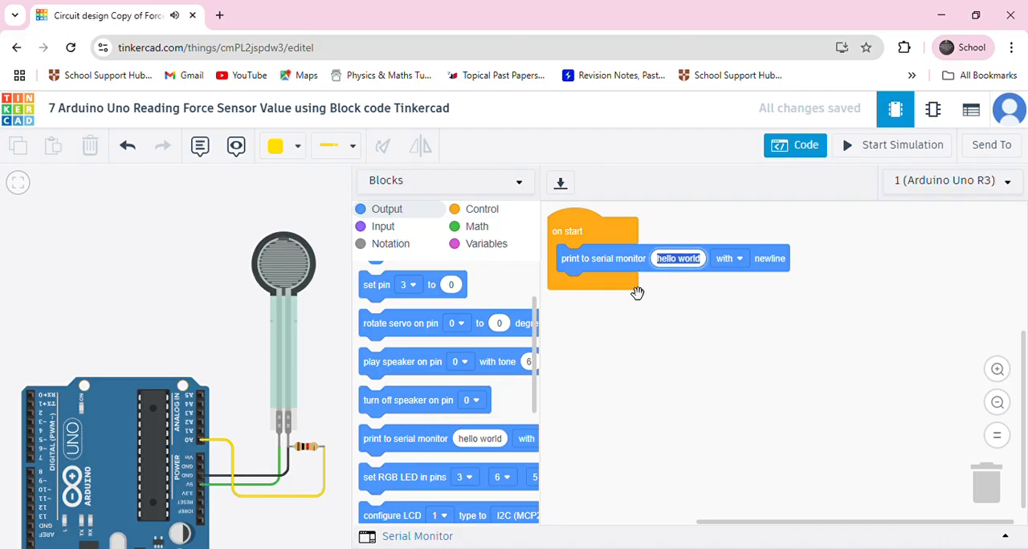
{"action": "type", "text": "Lets read the Va"}
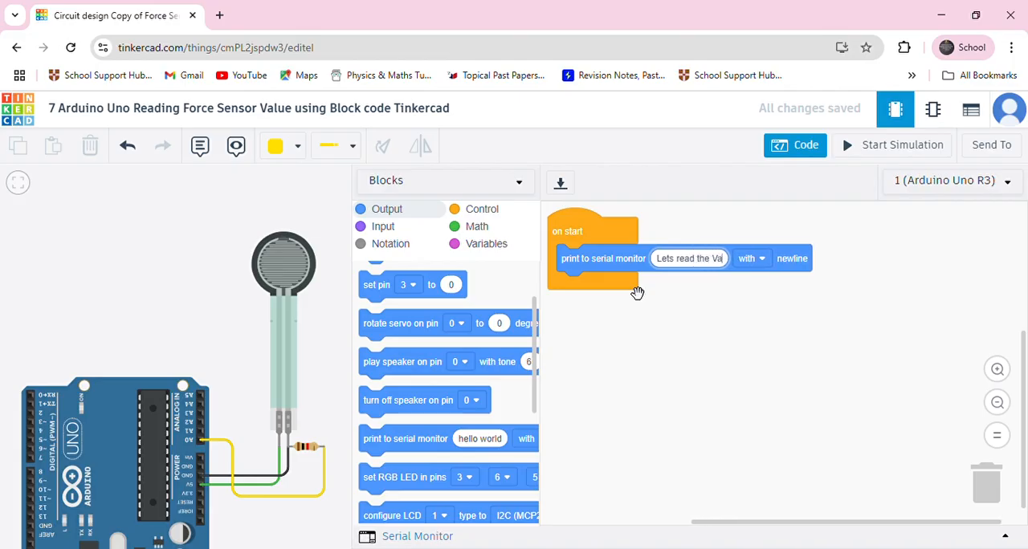
{"action": "type", "text": "lue of"}
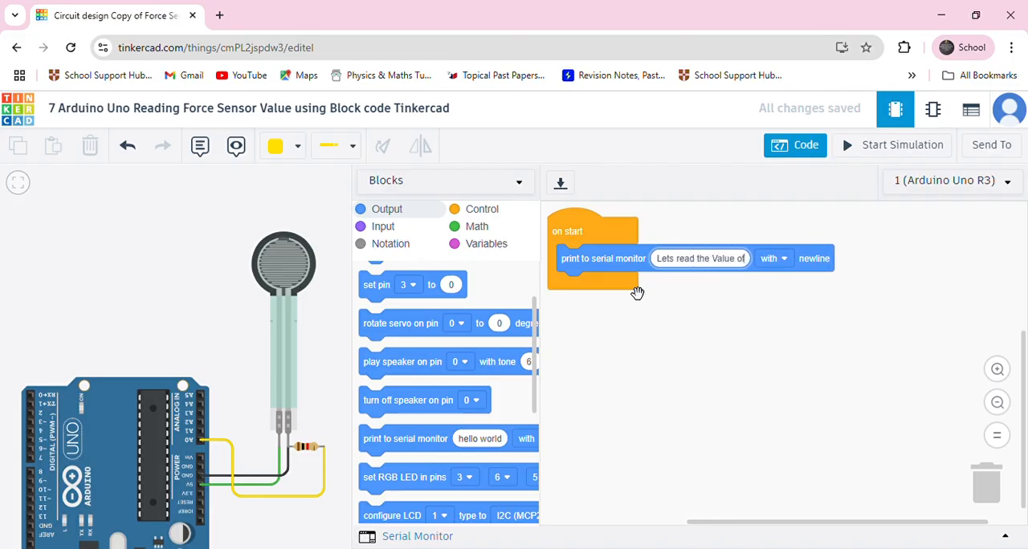
{"action": "type", "text": " force s"}
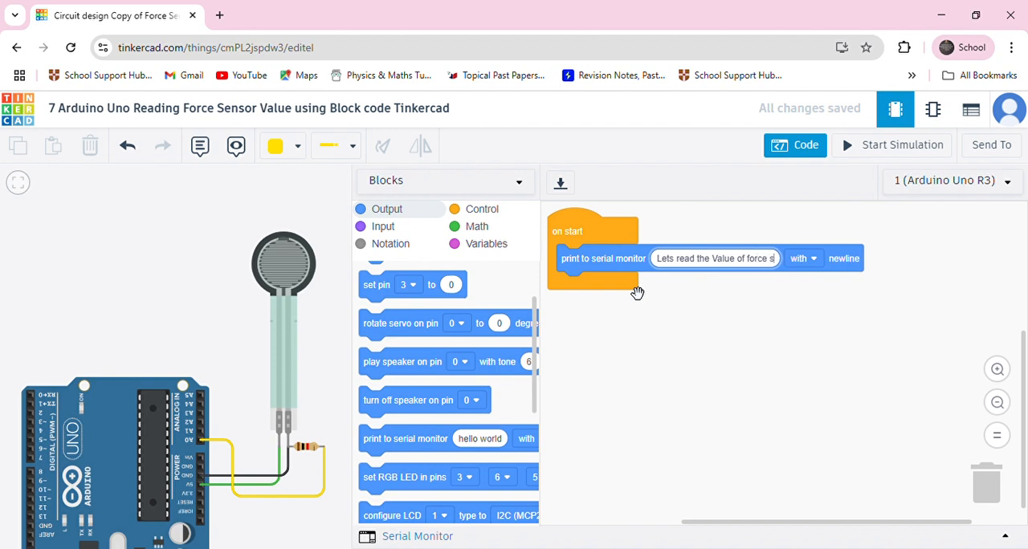
{"action": "type", "text": "ensor"}
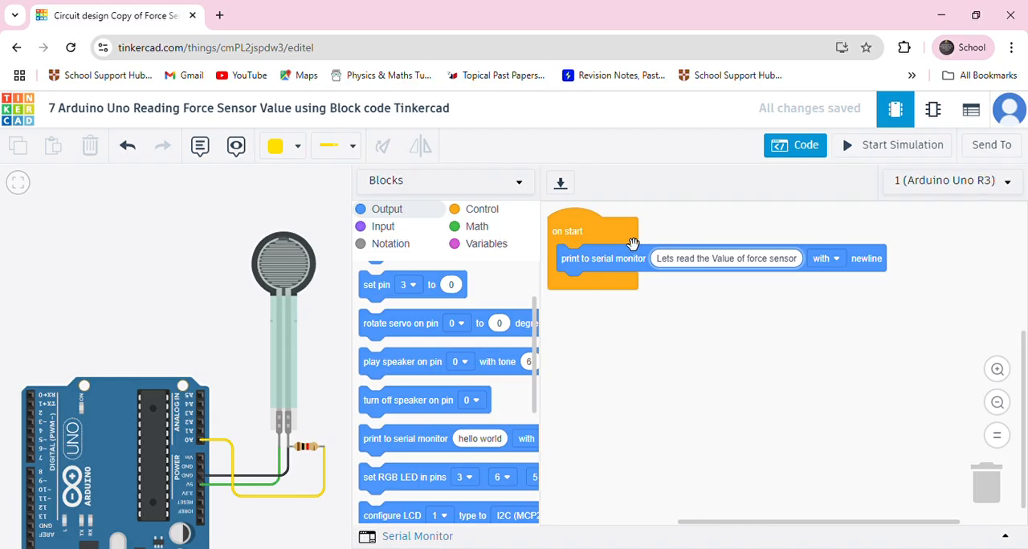
{"action": "left_click", "coordinate": [759, 354]}
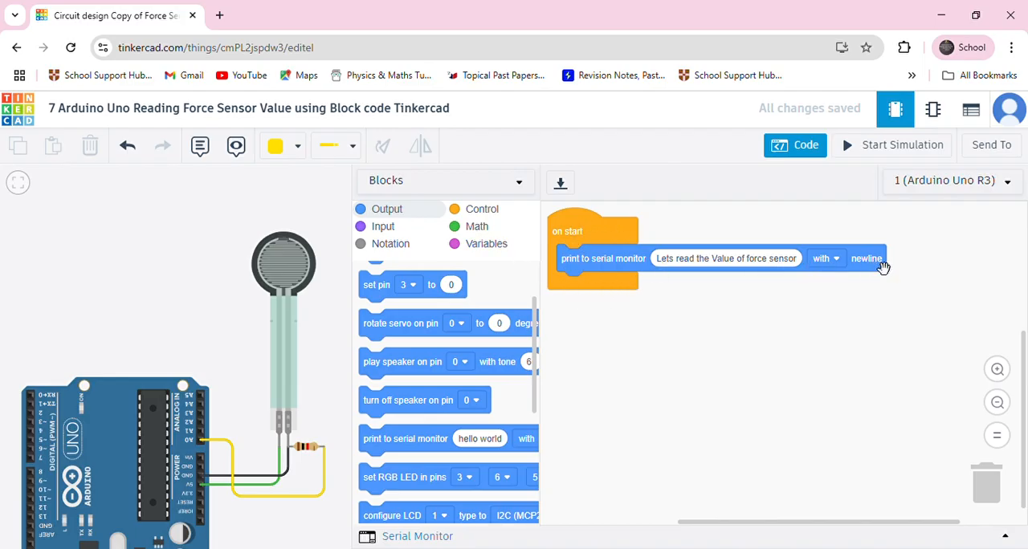
Add a forever block below on start and put a print to serial monitor block inside it
{"action": "left_click", "coordinate": [482, 209]}
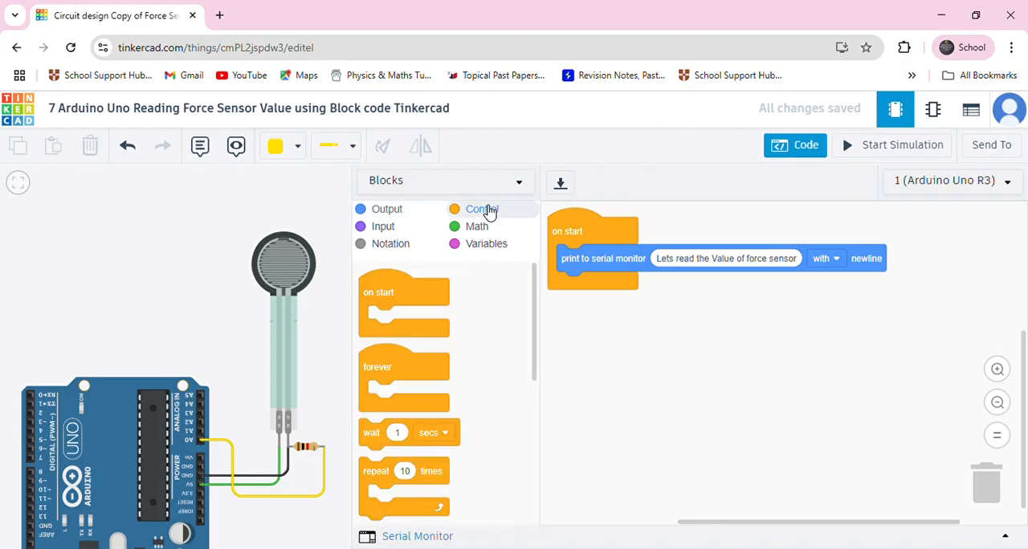
{"action": "left_click_drag", "start_coordinate": [388, 384], "coordinate": [591, 352]}
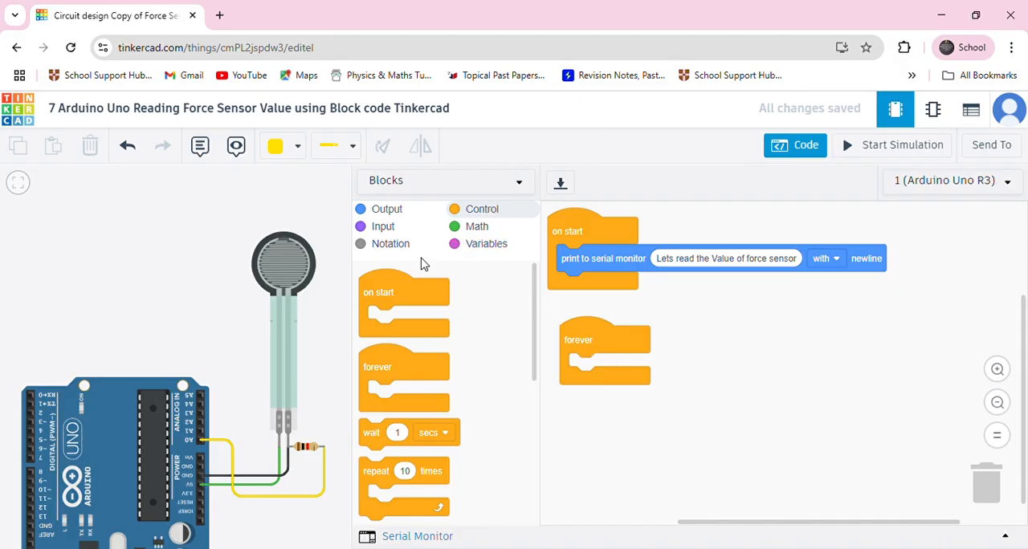
{"action": "left_click", "coordinate": [379, 211]}
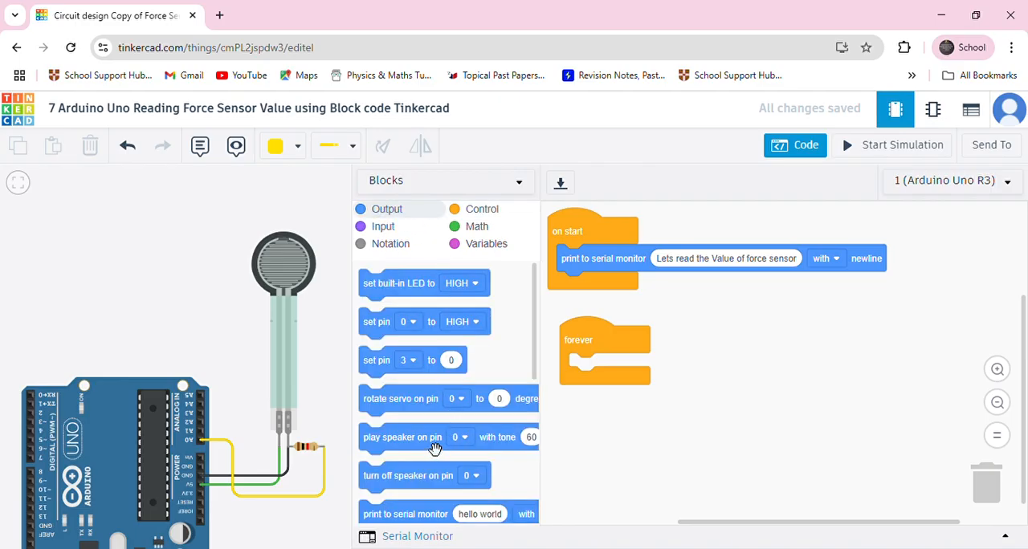
{"action": "scroll", "coordinate": [430, 448], "scroll_direction": "down", "scroll_amount": 1}
{"action": "left_click_drag", "start_coordinate": [394, 451], "coordinate": [607, 379]}
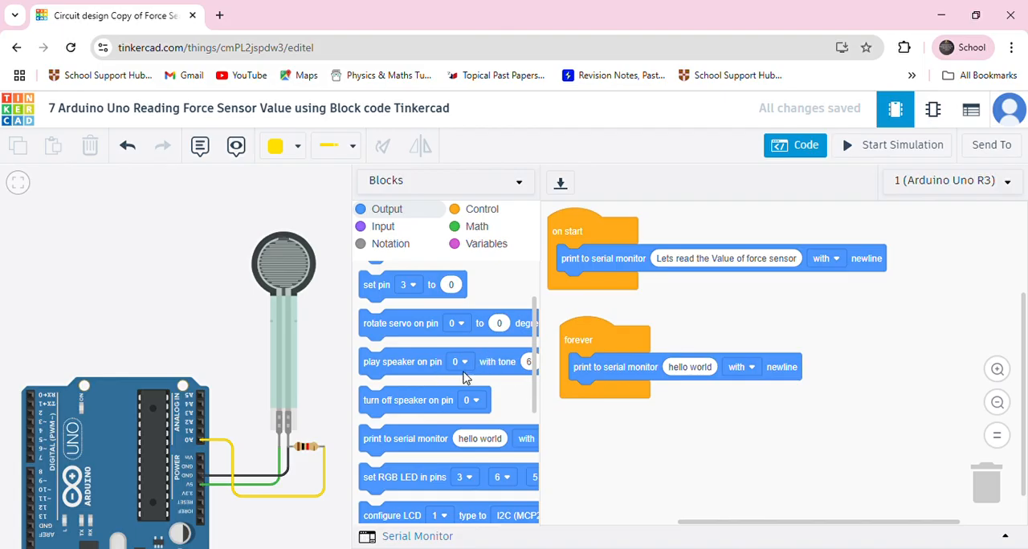
Make the forever print block output read analog pin A0, and move the forever block up directly beneath on start
{"action": "scroll", "coordinate": [431, 401], "scroll_direction": "down", "scroll_amount": 1}
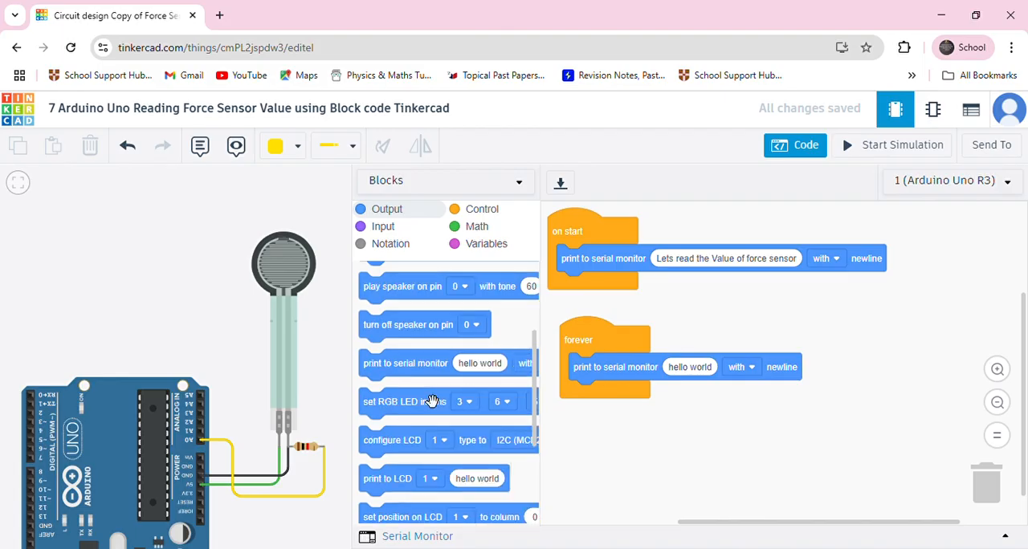
{"action": "scroll", "coordinate": [431, 401], "scroll_direction": "up", "scroll_amount": 2}
{"action": "scroll", "coordinate": [432, 401], "scroll_direction": "down", "scroll_amount": 1}
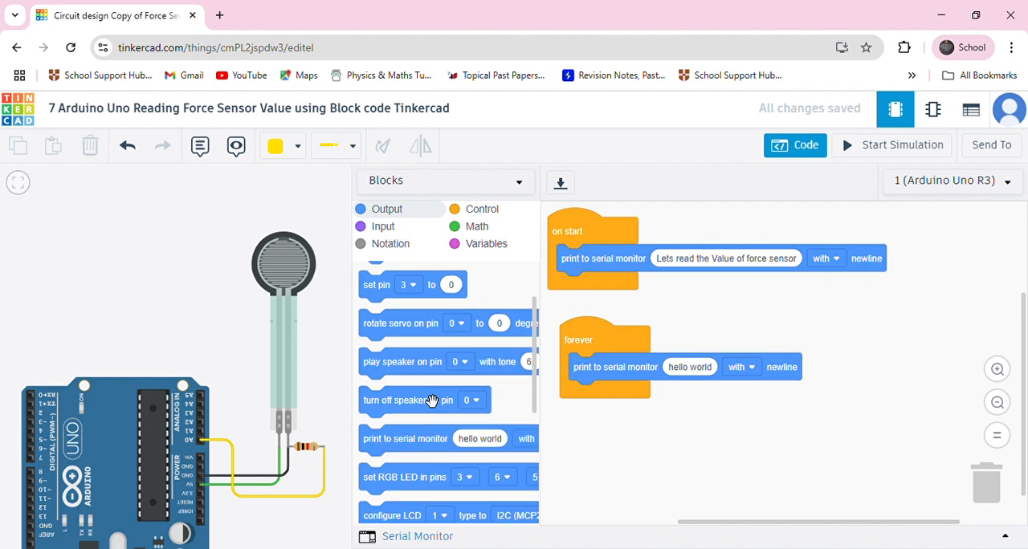
{"action": "left_click", "coordinate": [375, 231]}
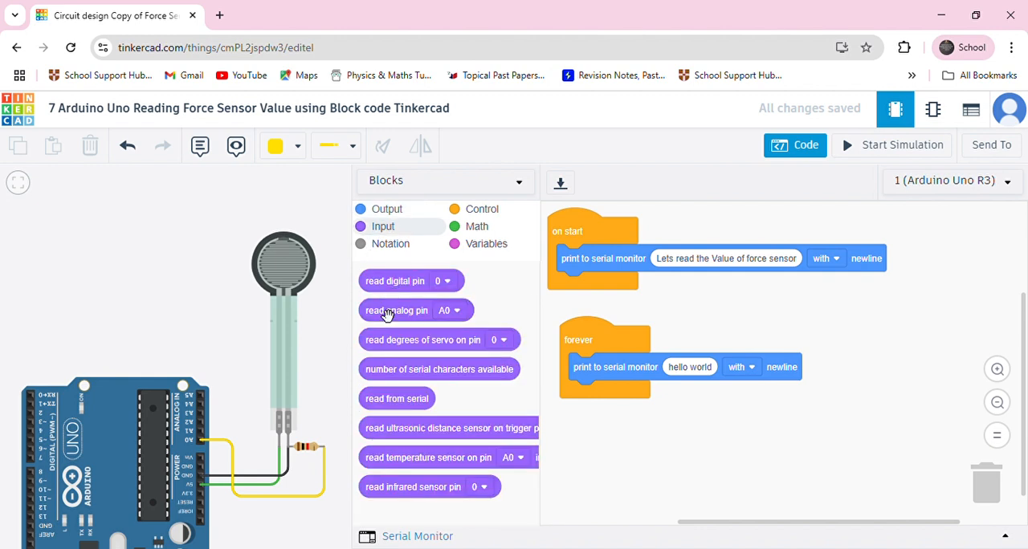
{"action": "left_click_drag", "start_coordinate": [387, 319], "coordinate": [696, 381]}
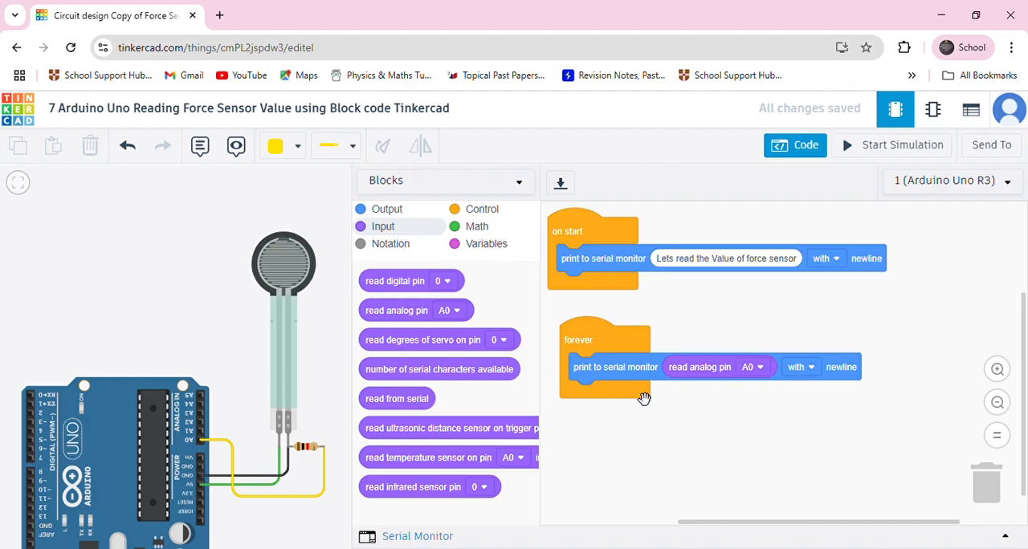
{"action": "left_click_drag", "start_coordinate": [585, 358], "coordinate": [569, 335]}
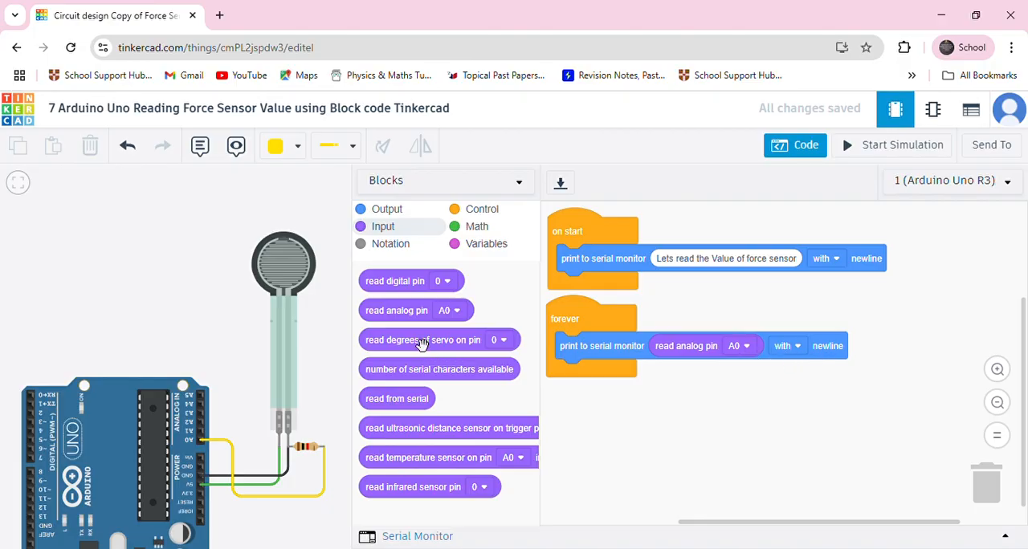
Switch the code editor to Blocks + Text and narrow it so the whole circuit fits beside the code
{"action": "left_click", "coordinate": [520, 184]}
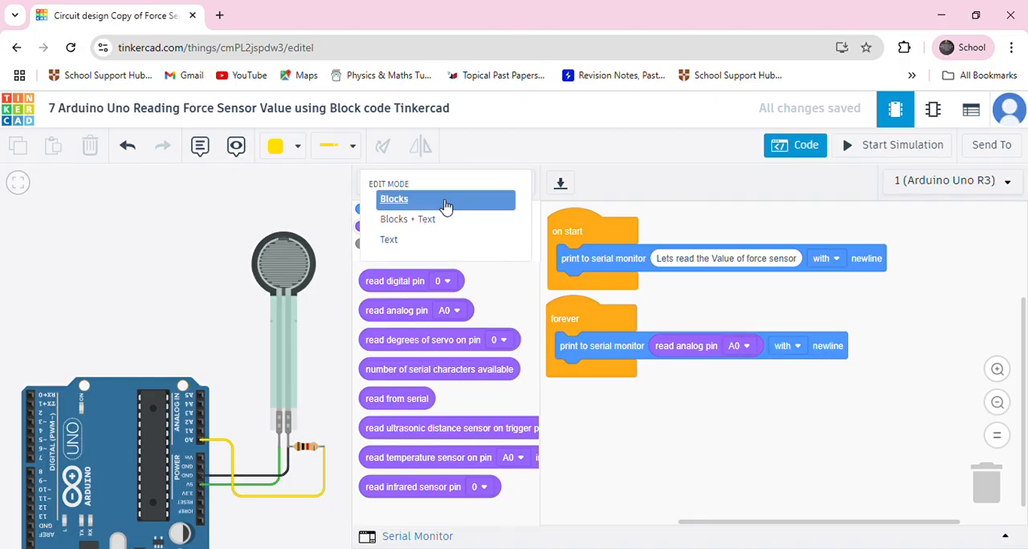
{"action": "left_click", "coordinate": [418, 219]}
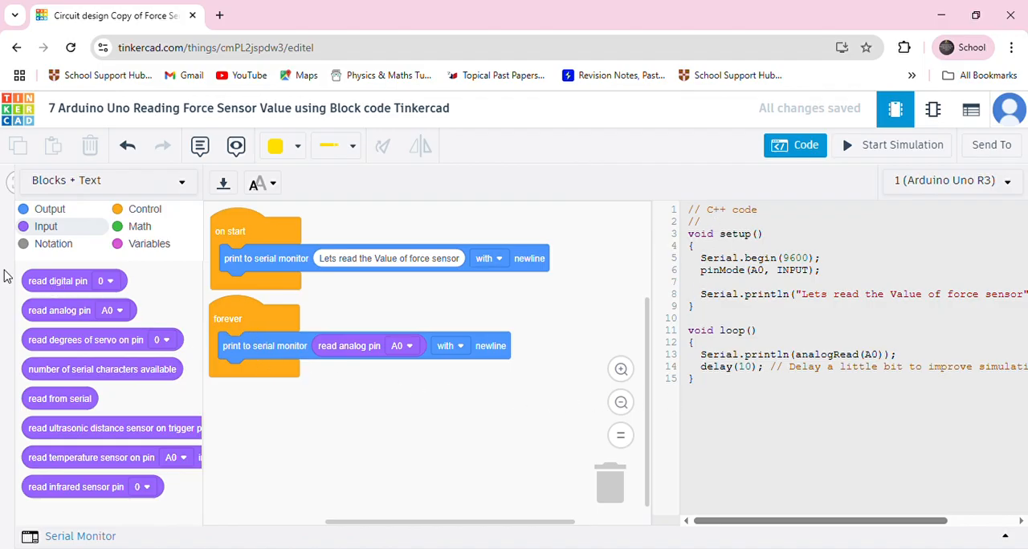
{"action": "left_click_drag", "start_coordinate": [20, 278], "coordinate": [197, 281]}
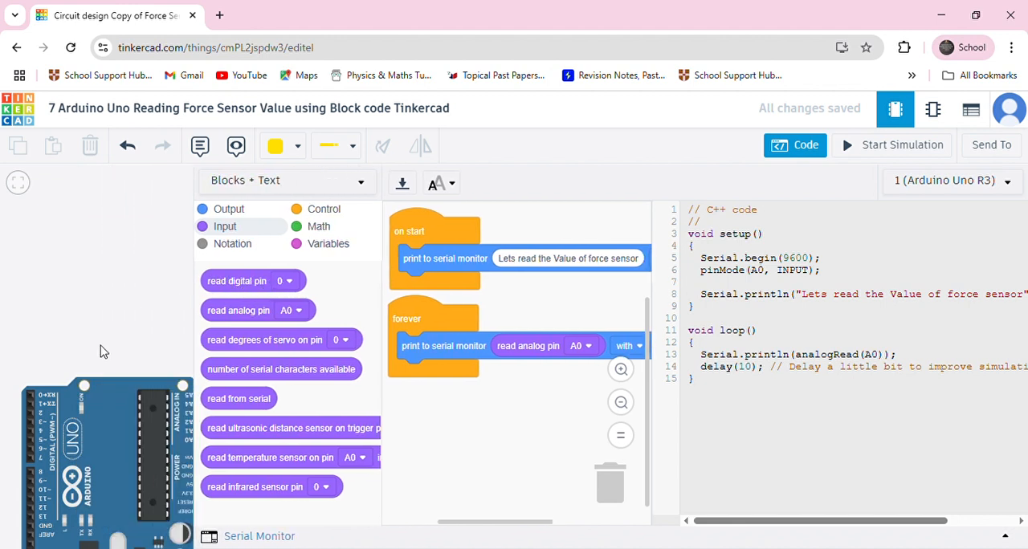
{"action": "scroll", "coordinate": [102, 350], "scroll_direction": "down", "scroll_amount": 2}
{"action": "left_click_drag", "start_coordinate": [99, 319], "coordinate": [39, 320]}
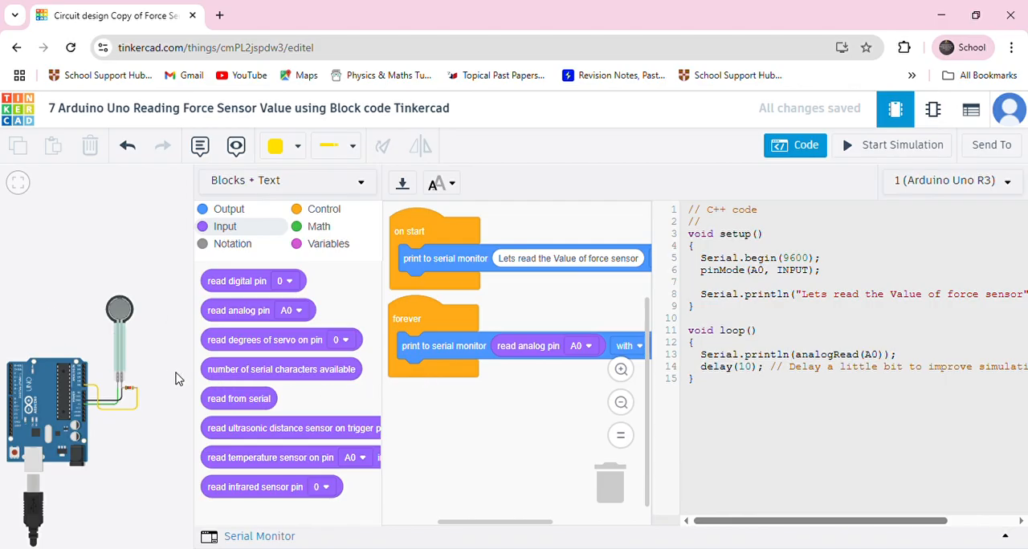
{"action": "scroll", "coordinate": [62, 335], "scroll_direction": "up", "scroll_amount": 1}
{"action": "left_click_drag", "start_coordinate": [62, 335], "coordinate": [88, 268]}
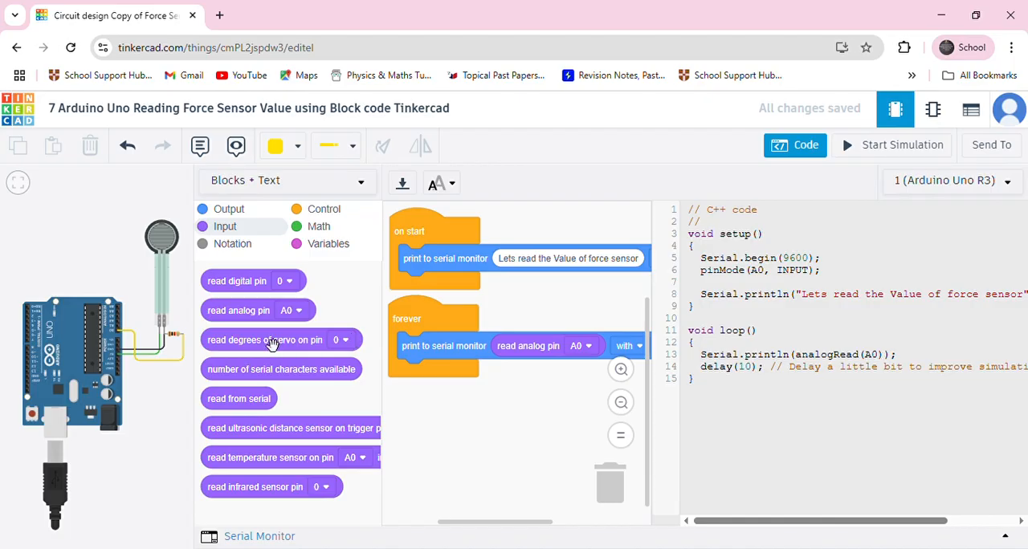
Start the simulation and open the serial monitor to watch the sensor readings
{"action": "left_click", "coordinate": [858, 147]}
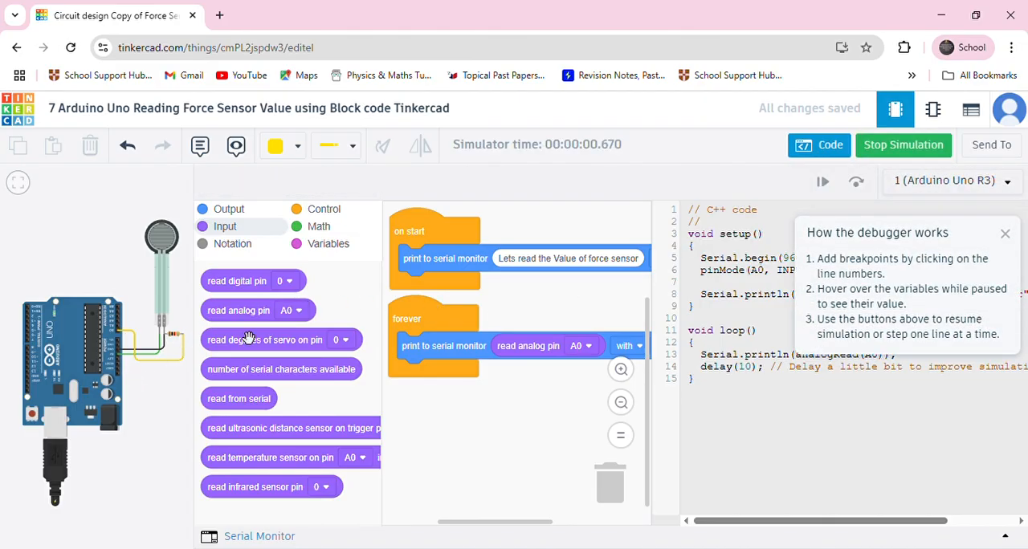
{"action": "left_click", "coordinate": [211, 538]}
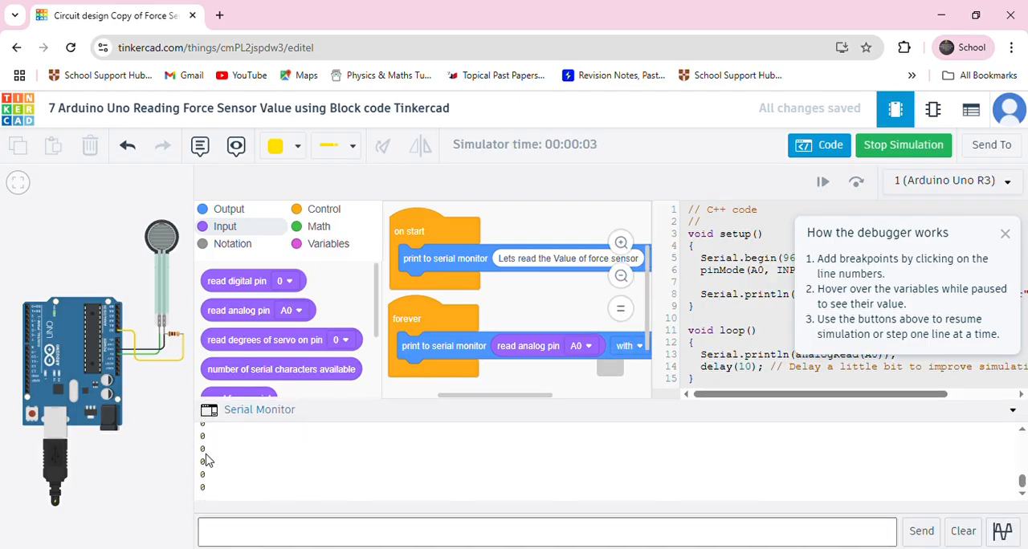
{"action": "scroll", "coordinate": [135, 275], "scroll_direction": "up", "scroll_amount": 1}
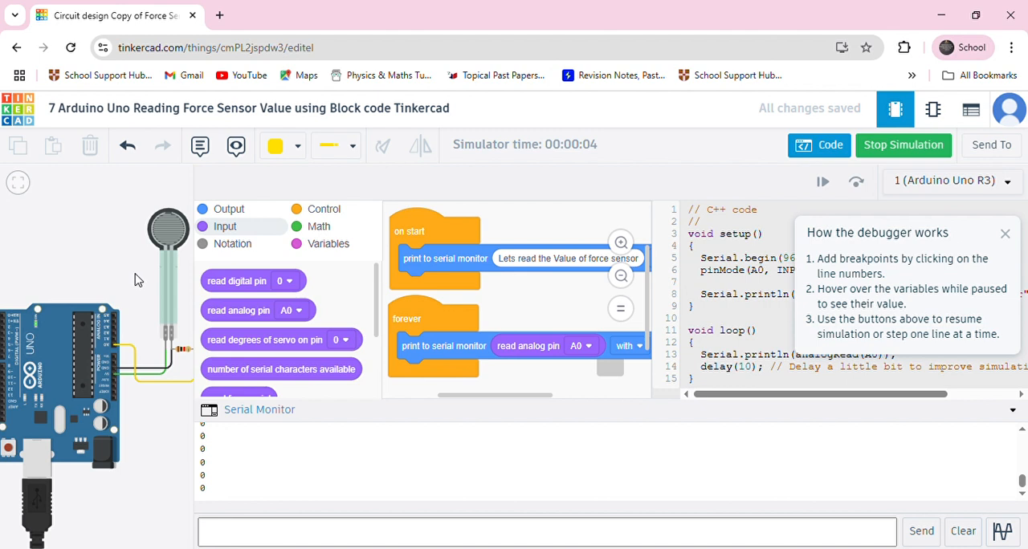
{"action": "scroll", "coordinate": [87, 311], "scroll_direction": "up", "scroll_amount": 1}
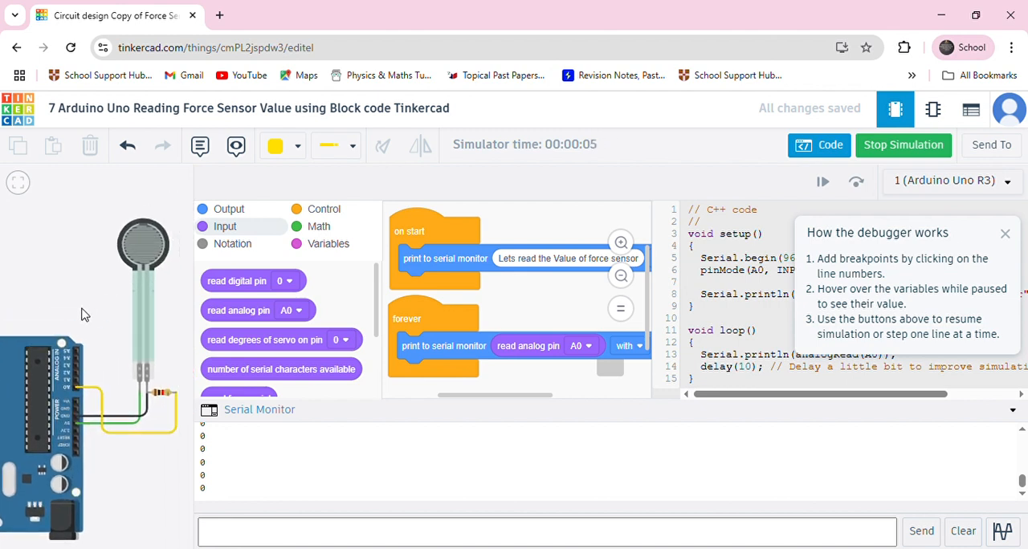
{"action": "scroll", "coordinate": [90, 313], "scroll_direction": "up", "scroll_amount": 1}
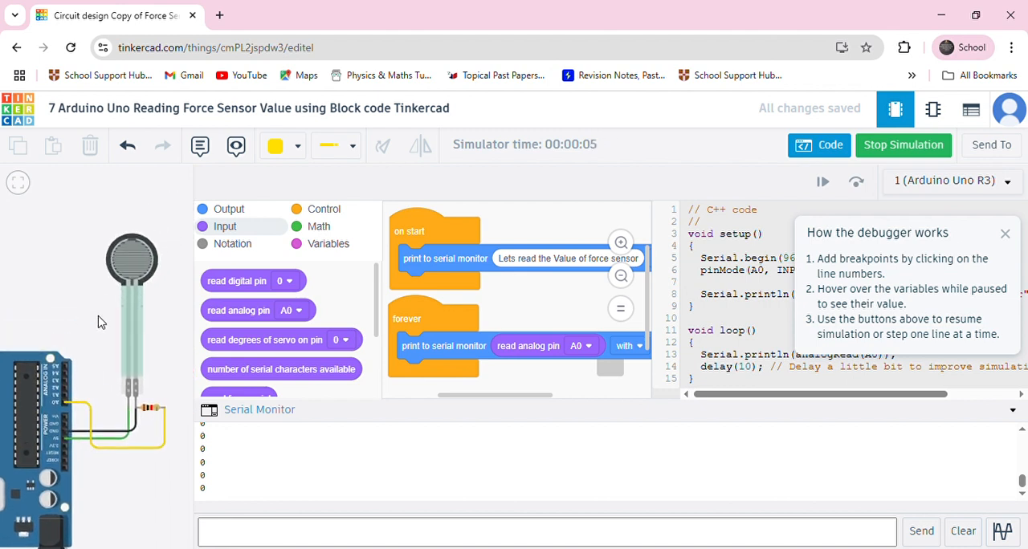
Raise the force applied to the force sensor to 10.00 N while the simulation runs
{"action": "left_click", "coordinate": [144, 266]}
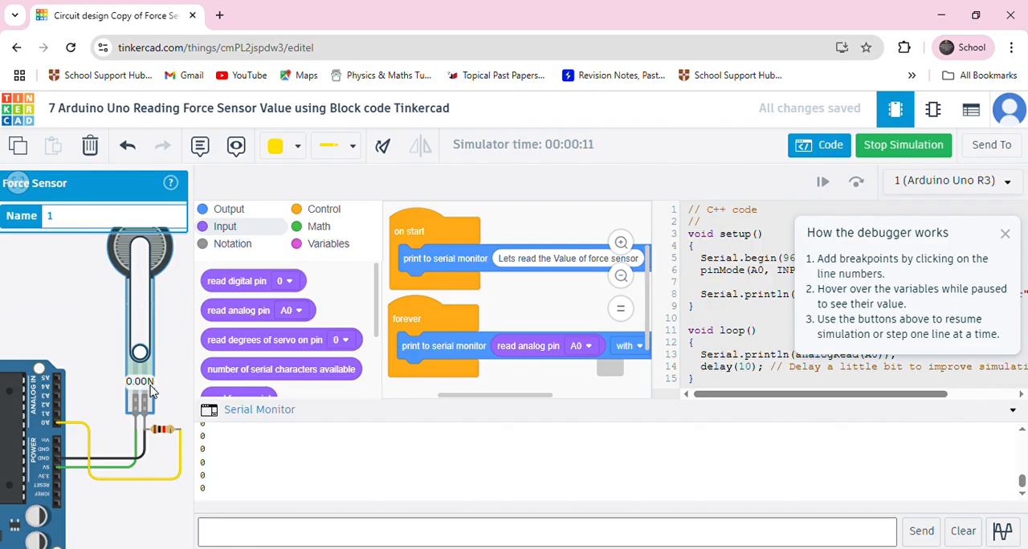
{"action": "scroll", "coordinate": [87, 341], "scroll_direction": "down", "scroll_amount": 1}
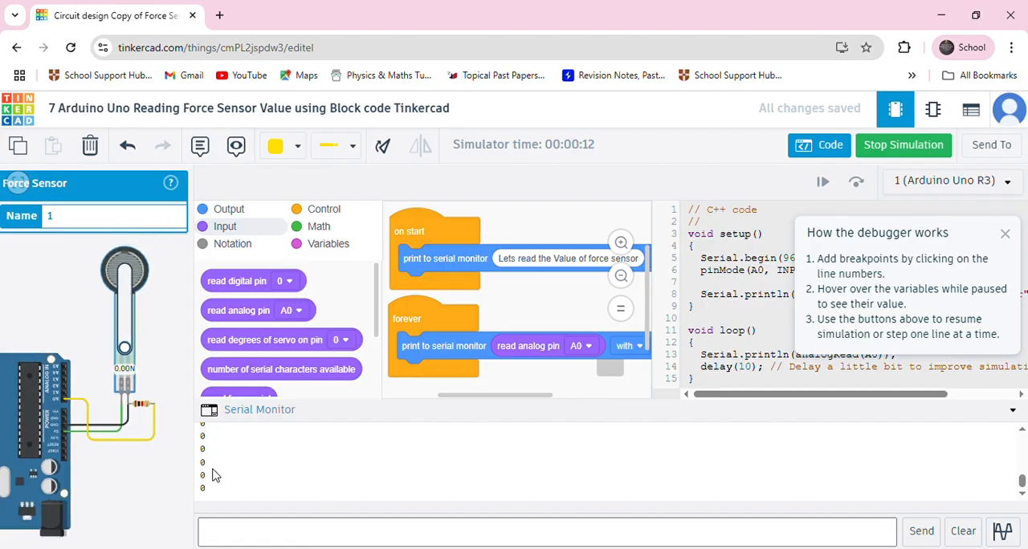
{"action": "scroll", "coordinate": [97, 304], "scroll_direction": "up", "scroll_amount": 1}
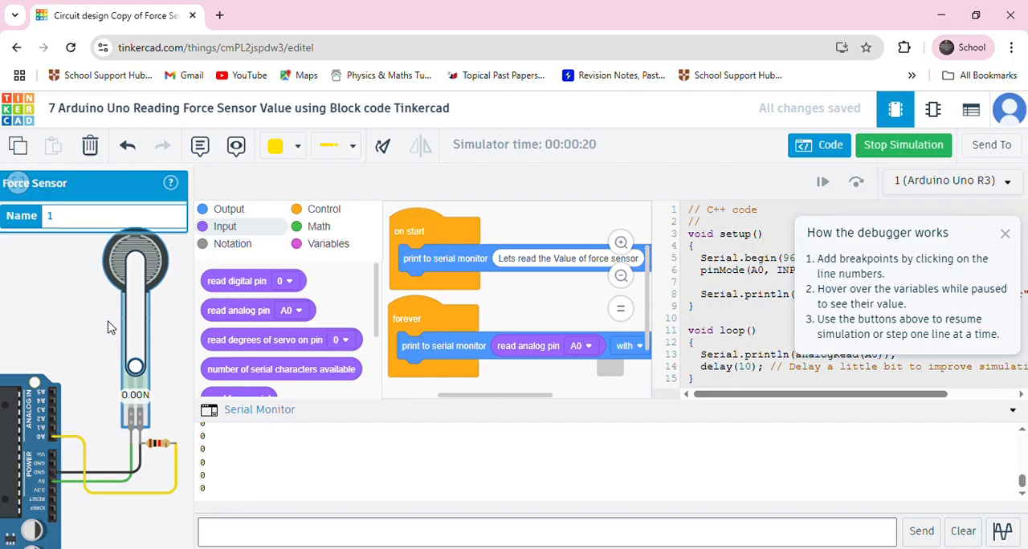
{"action": "left_click_drag", "start_coordinate": [135, 367], "coordinate": [135, 258]}
{"action": "scroll", "coordinate": [126, 359], "scroll_direction": "up", "scroll_amount": 3}
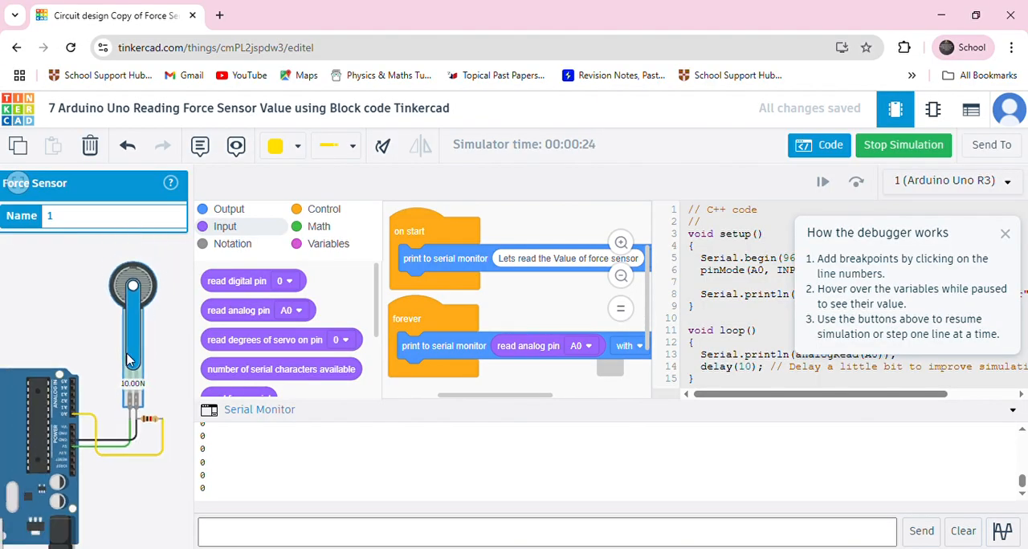
{"action": "scroll", "coordinate": [126, 359], "scroll_direction": "down", "scroll_amount": 3}
Stop the simulation, close the code editor and clear the component selection in the circuit
{"action": "left_click", "coordinate": [923, 150]}
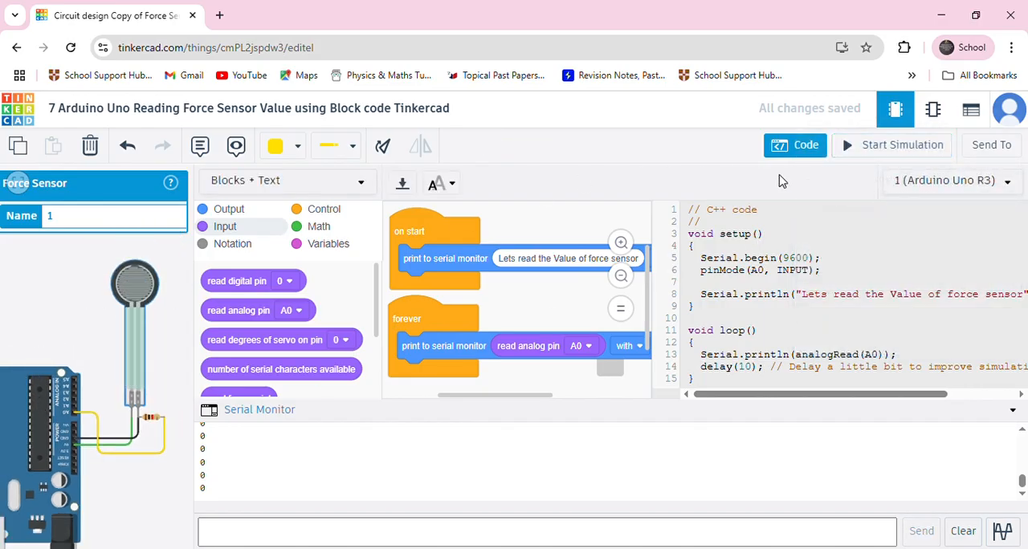
{"action": "left_click", "coordinate": [803, 145]}
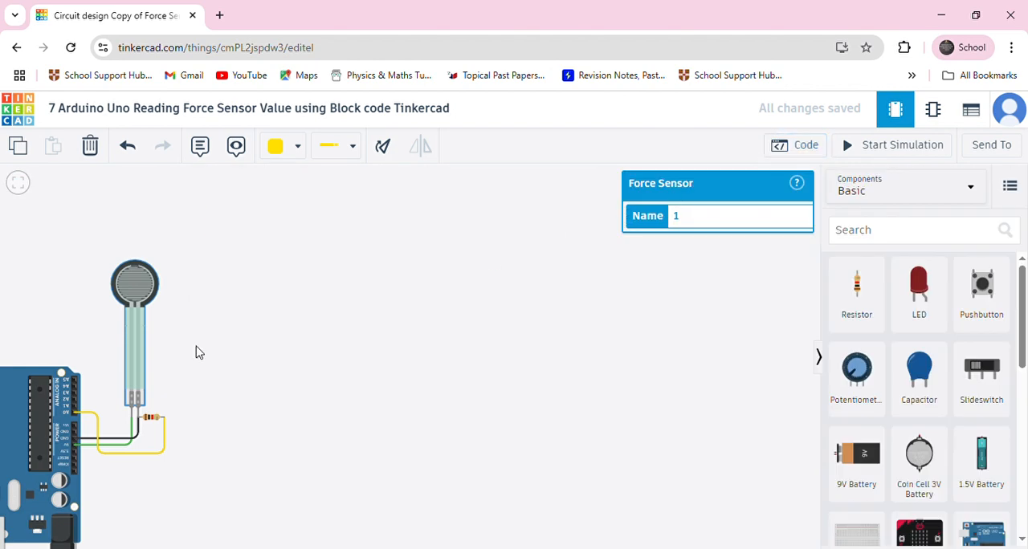
{"action": "left_click_drag", "start_coordinate": [16, 403], "coordinate": [21, 405]}
{"action": "scroll", "coordinate": [36, 408], "scroll_direction": "down", "scroll_amount": 2}
{"action": "left_click", "coordinate": [38, 350]}
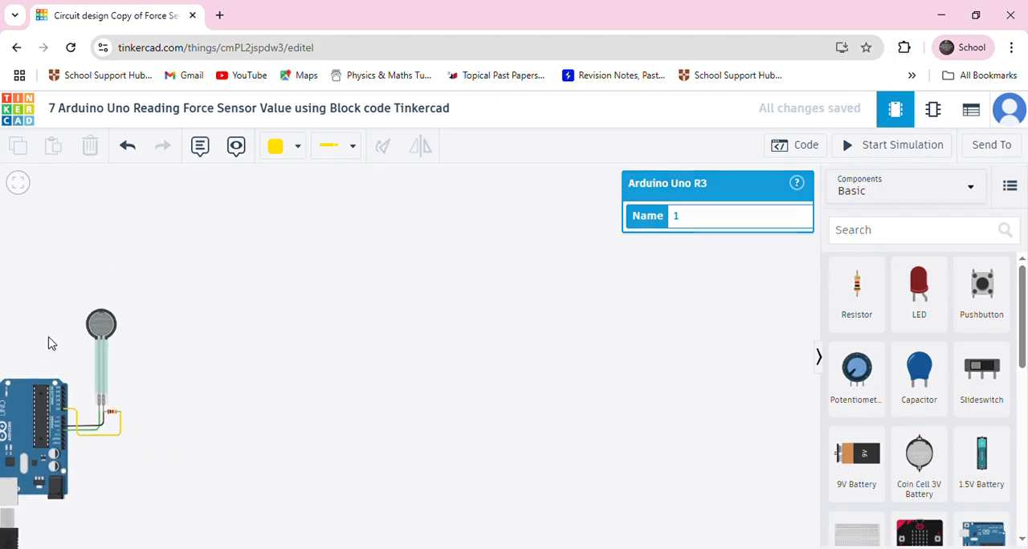
Delete the yellow wire between A0 and the resistor and the black wire between GND and the force sensor
{"action": "left_click_drag", "start_coordinate": [43, 337], "coordinate": [53, 307]}
{"action": "scroll", "coordinate": [109, 376], "scroll_direction": "up", "scroll_amount": 4}
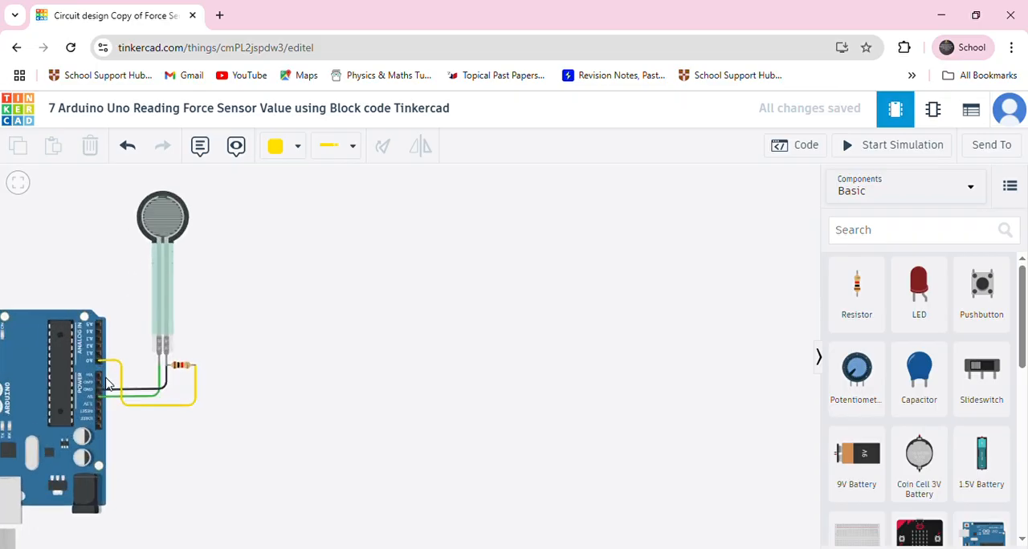
{"action": "scroll", "coordinate": [148, 391], "scroll_direction": "up", "scroll_amount": 2}
{"action": "scroll", "coordinate": [148, 392], "scroll_direction": "up", "scroll_amount": 2}
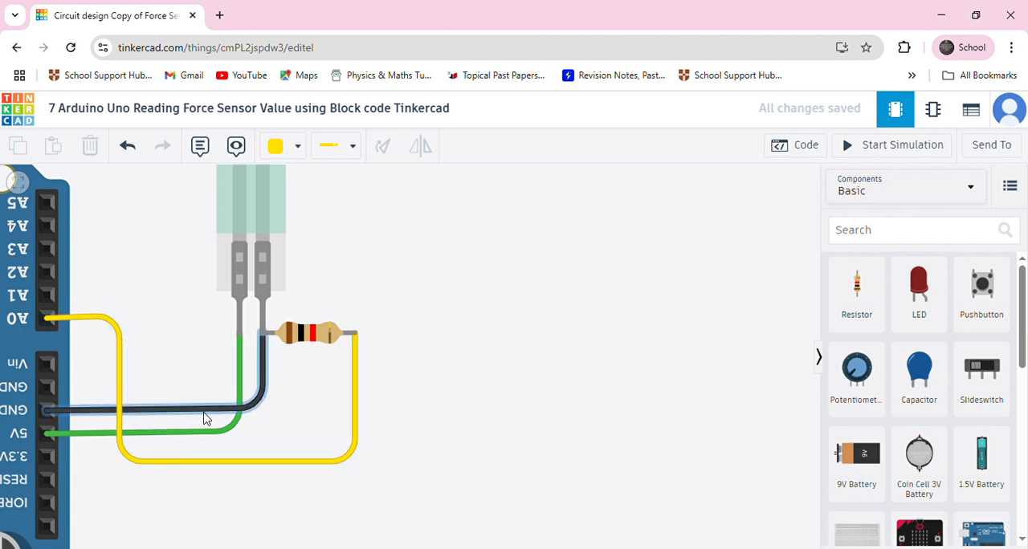
{"action": "left_click", "coordinate": [116, 370]}
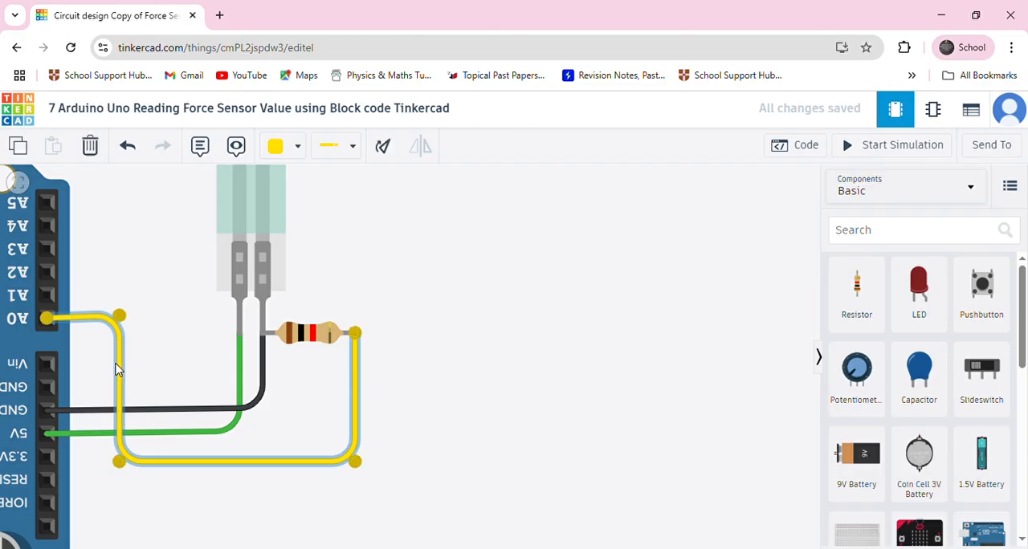
{"action": "key", "text": "Delete"}
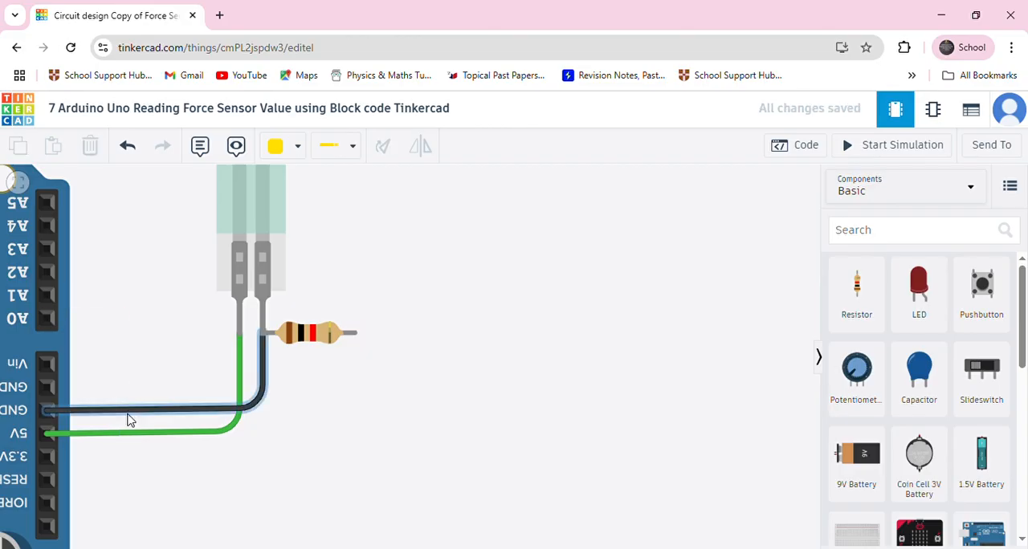
{"action": "left_click", "coordinate": [128, 412]}
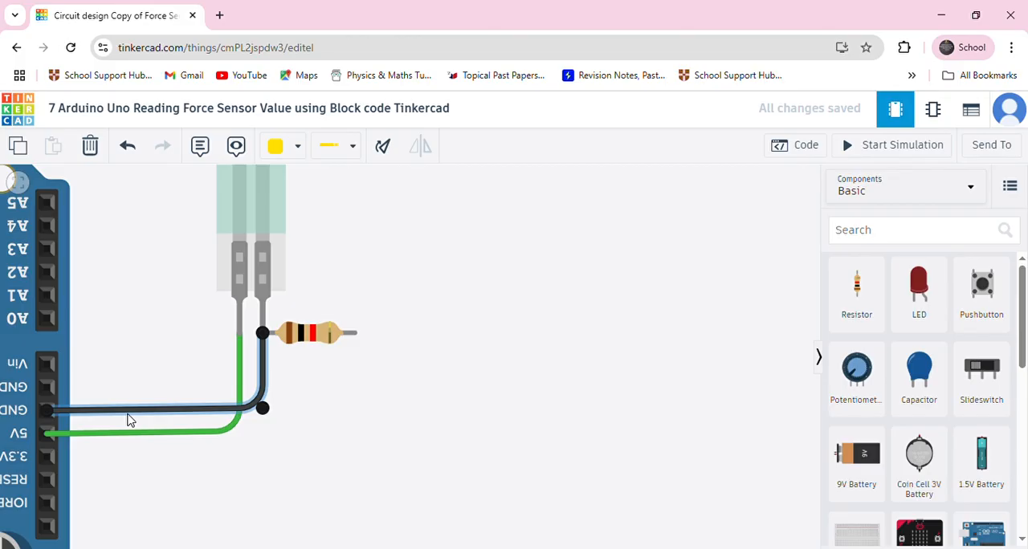
{"action": "key", "text": "Delete"}
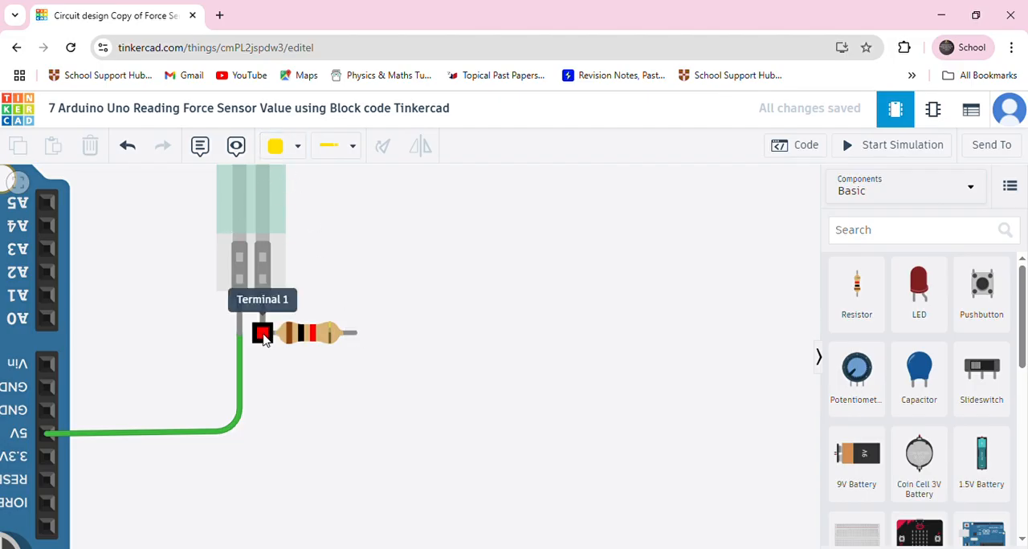
Wire the force sensor's Terminal 1, where the resistor joins it, to Arduino pin A0 with a neatly bent yellow wire
{"action": "left_click", "coordinate": [263, 334]}
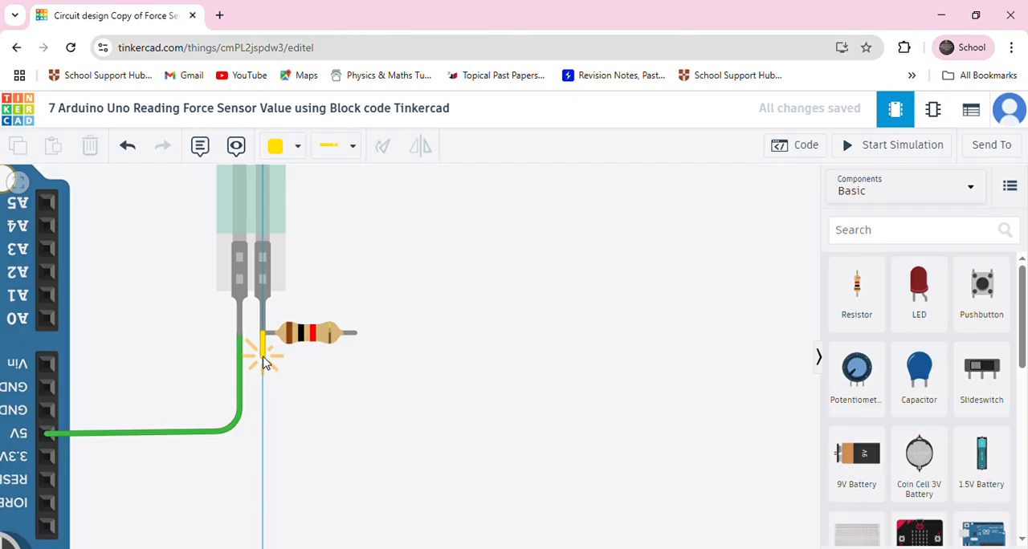
{"action": "left_click", "coordinate": [263, 356]}
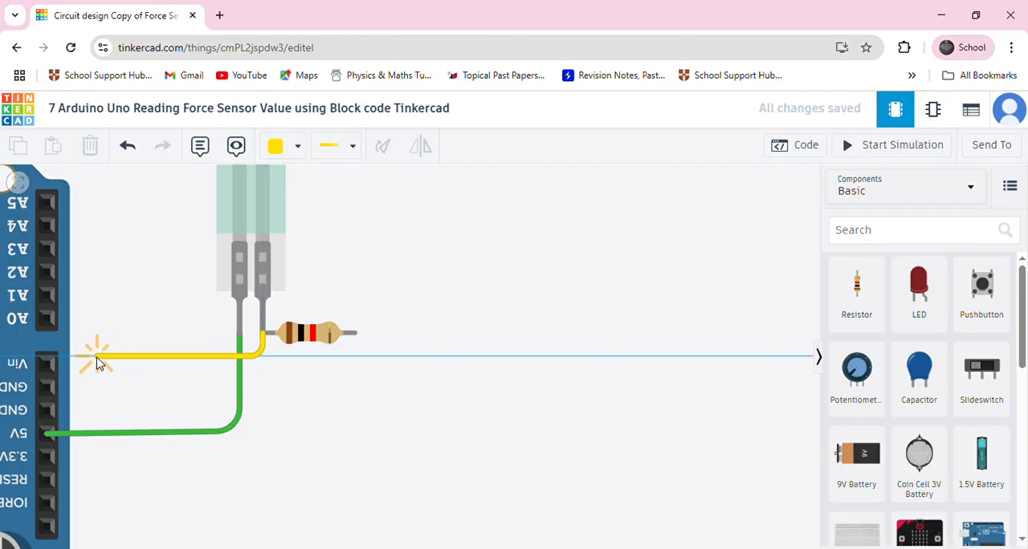
{"action": "left_click", "coordinate": [90, 357]}
{"action": "left_click", "coordinate": [91, 328]}
{"action": "left_click", "coordinate": [47, 319]}
{"action": "left_click_drag", "start_coordinate": [92, 324], "coordinate": [91, 320]}
{"action": "left_click", "coordinate": [133, 319]}
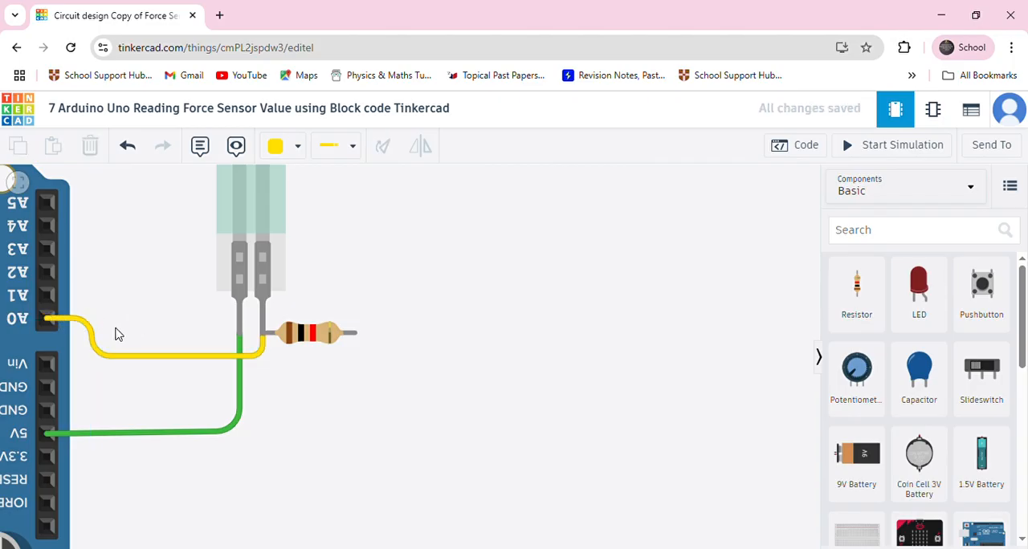
{"action": "scroll", "coordinate": [133, 326], "scroll_direction": "down", "scroll_amount": 2}
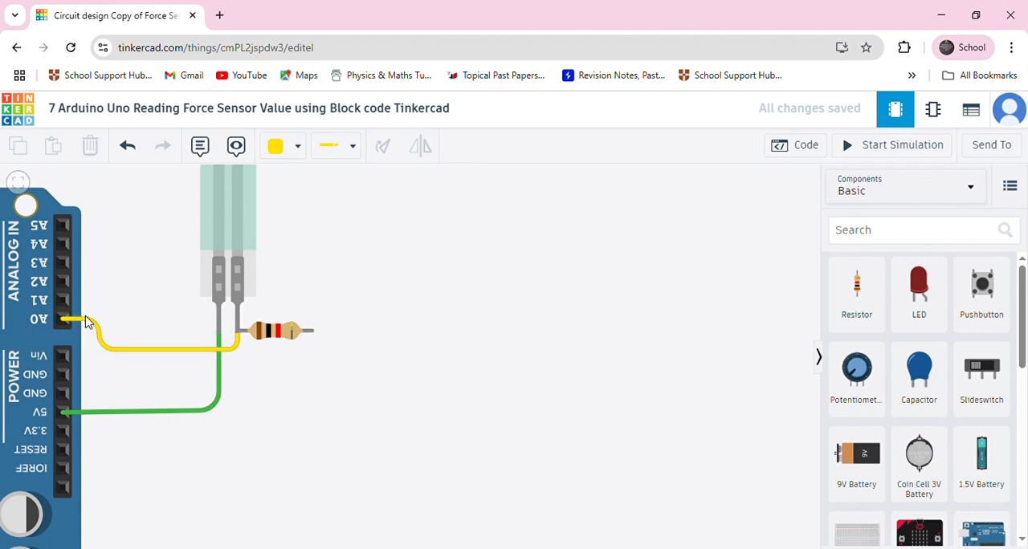
Set the wire colour to black and connect the resistor's free end to the Arduino GND pin beside 5V
{"action": "left_click", "coordinate": [276, 145]}
{"action": "left_click", "coordinate": [311, 197]}
{"action": "left_click", "coordinate": [313, 332]}
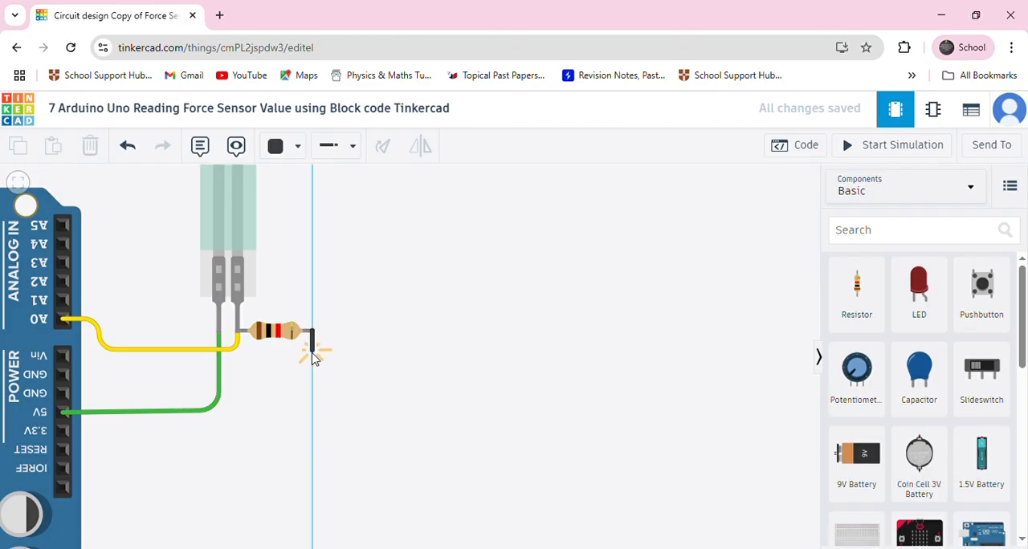
{"action": "left_click", "coordinate": [313, 391]}
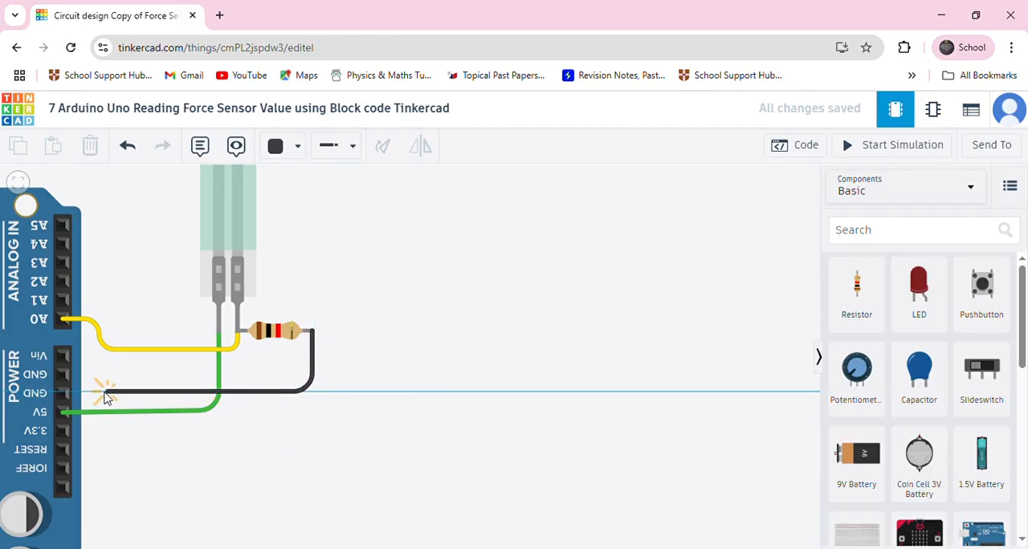
{"action": "left_click", "coordinate": [64, 393]}
Check the rewired connections between the force sensor, the resistor and the Arduino's A0, GND and 5V pins
{"action": "scroll", "coordinate": [273, 409], "scroll_direction": "down", "scroll_amount": 2}
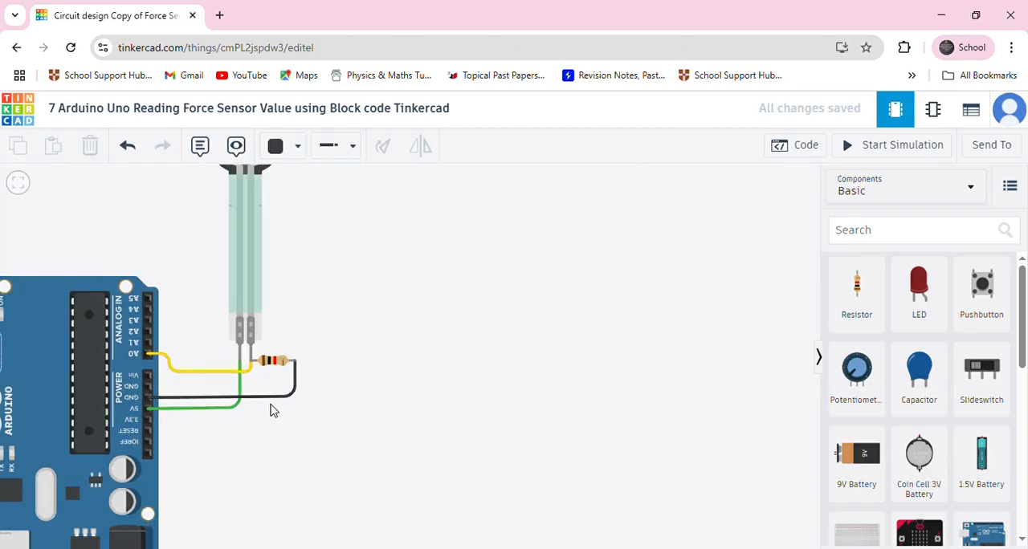
{"action": "scroll", "coordinate": [211, 358], "scroll_direction": "down", "scroll_amount": 3}
{"action": "left_click_drag", "start_coordinate": [235, 375], "coordinate": [168, 391]}
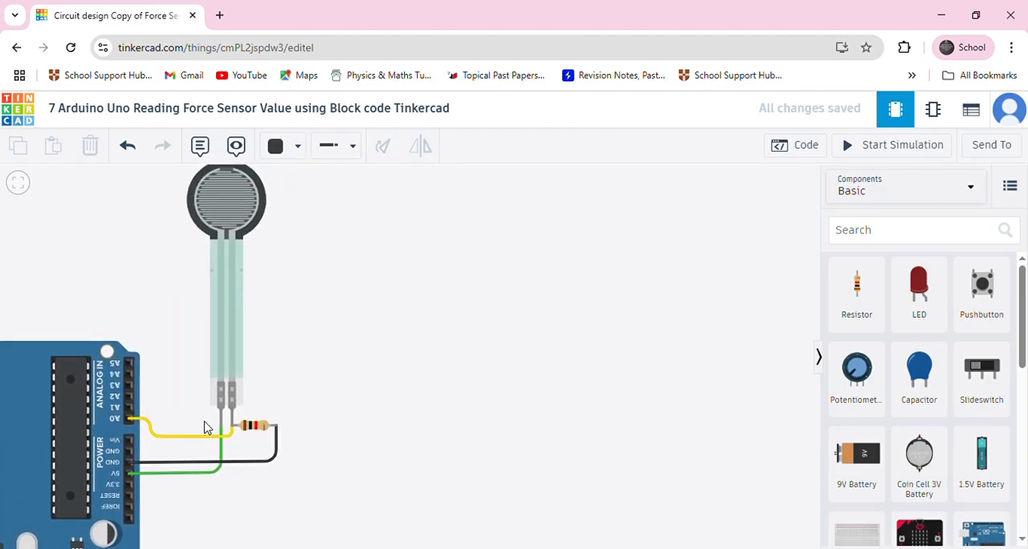
{"action": "scroll", "coordinate": [221, 437], "scroll_direction": "up", "scroll_amount": 3}
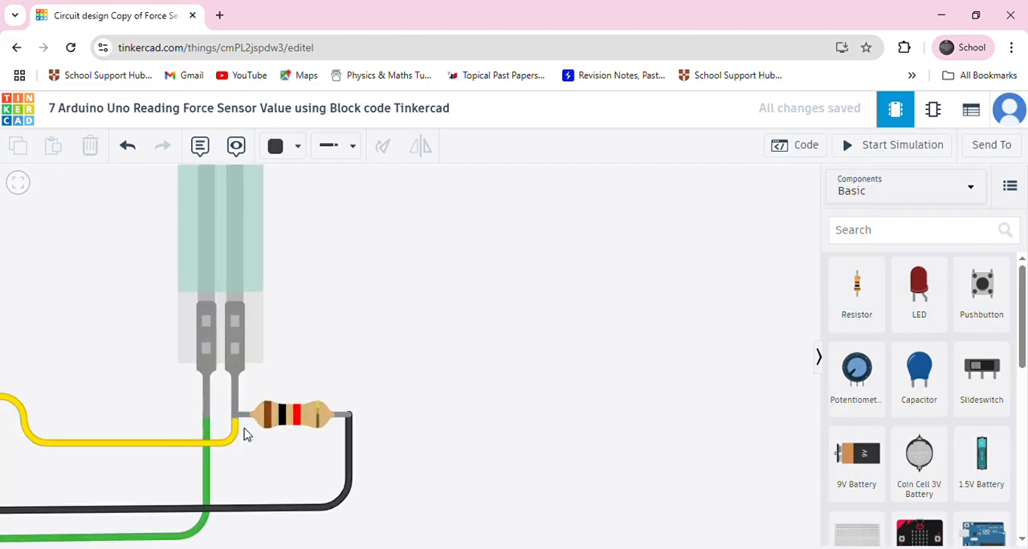
{"action": "scroll", "coordinate": [245, 434], "scroll_direction": "down", "scroll_amount": 1}
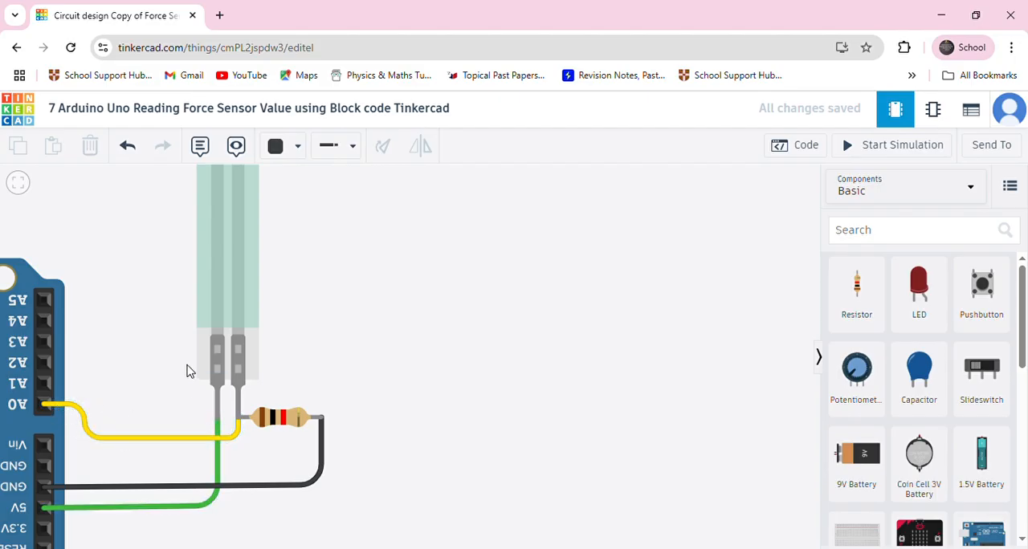
{"action": "scroll", "coordinate": [186, 371], "scroll_direction": "down", "scroll_amount": 2}
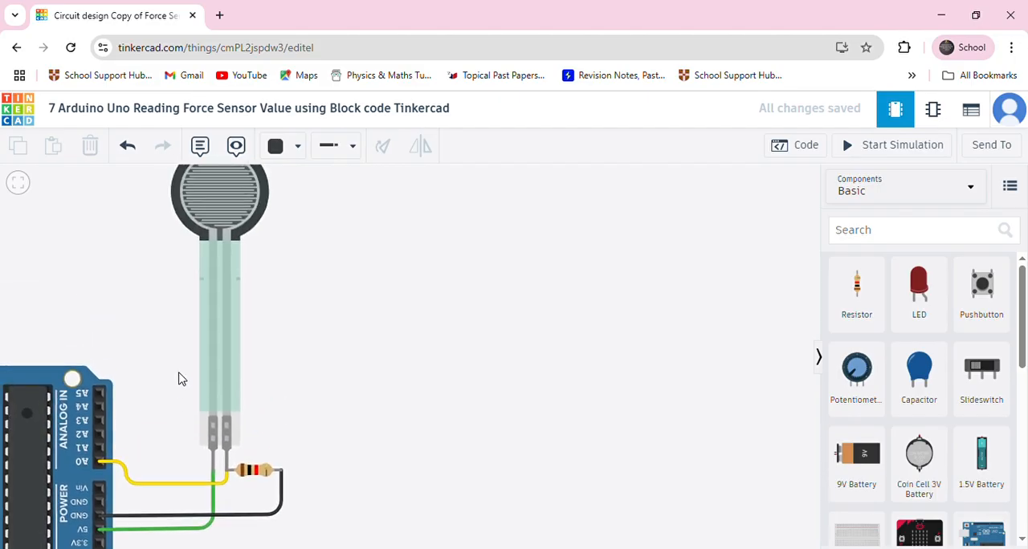
{"action": "scroll", "coordinate": [172, 364], "scroll_direction": "down", "scroll_amount": 2}
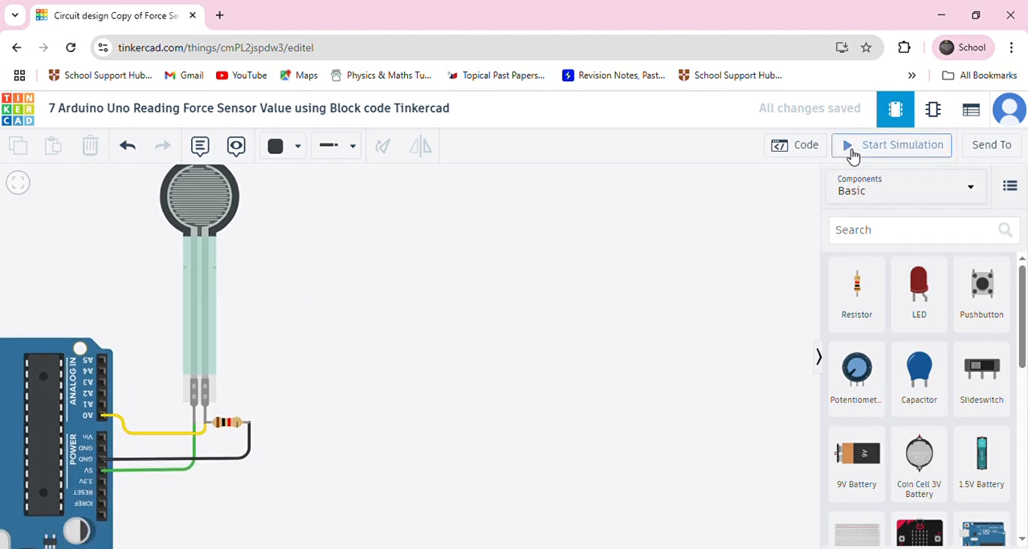
Move the on start and forever blocks slightly upward in the code workspace, and close the code editor
{"action": "left_click", "coordinate": [805, 148]}
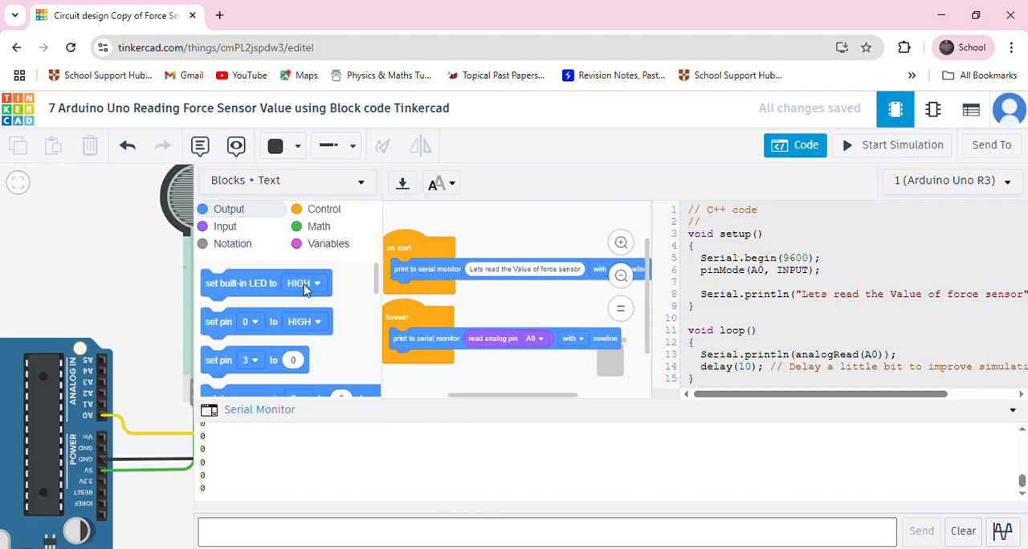
{"action": "left_click_drag", "start_coordinate": [416, 255], "coordinate": [417, 241]}
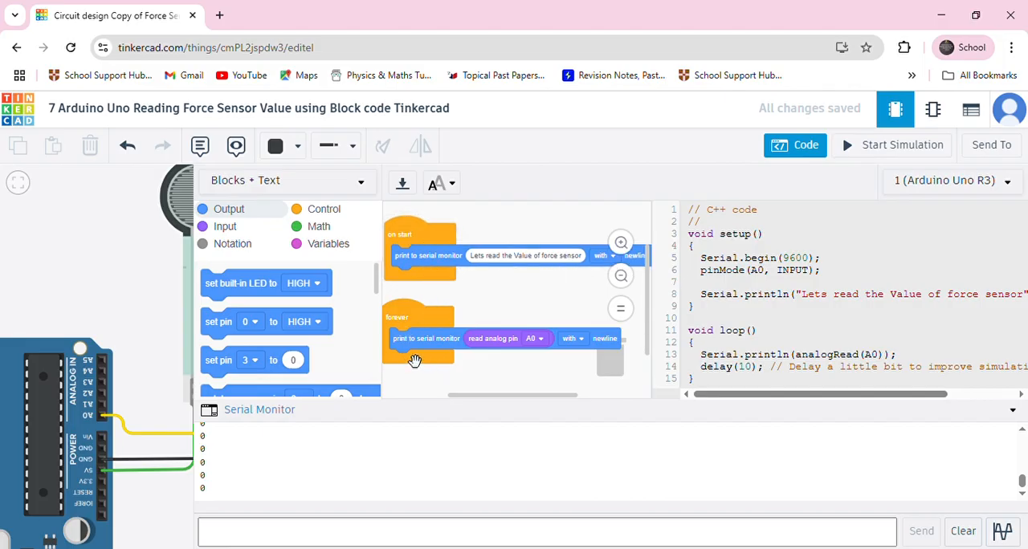
{"action": "left_click_drag", "start_coordinate": [406, 325], "coordinate": [409, 315]}
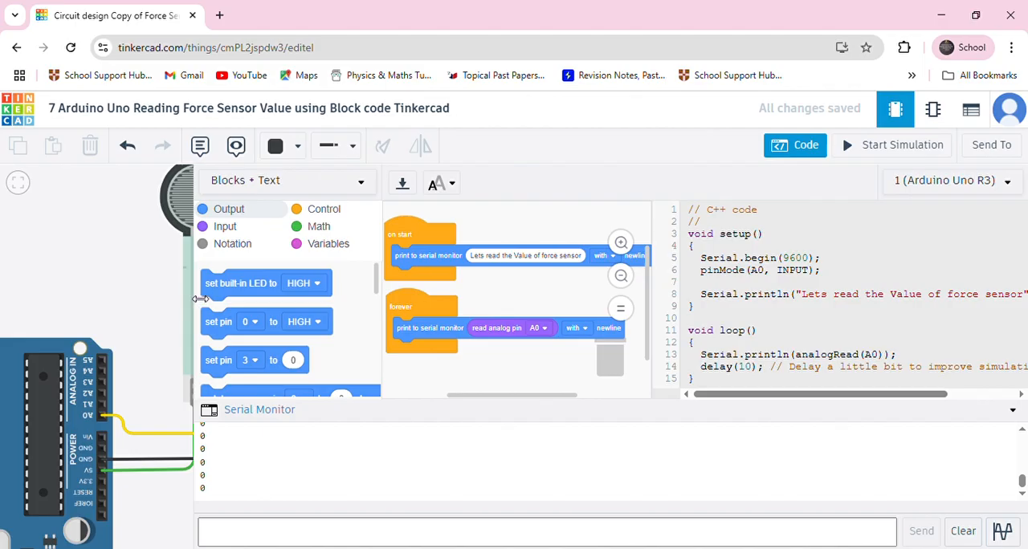
{"action": "left_click", "coordinate": [79, 287]}
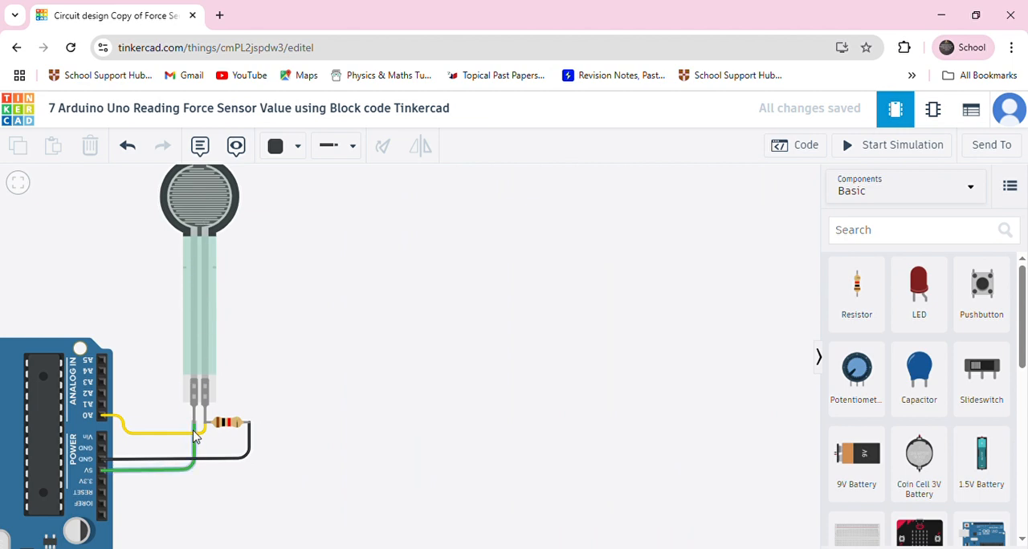
Start the simulation of the rewired circuit and open the code editor with its serial monitor
{"action": "scroll", "coordinate": [206, 435], "scroll_direction": "up", "scroll_amount": 2}
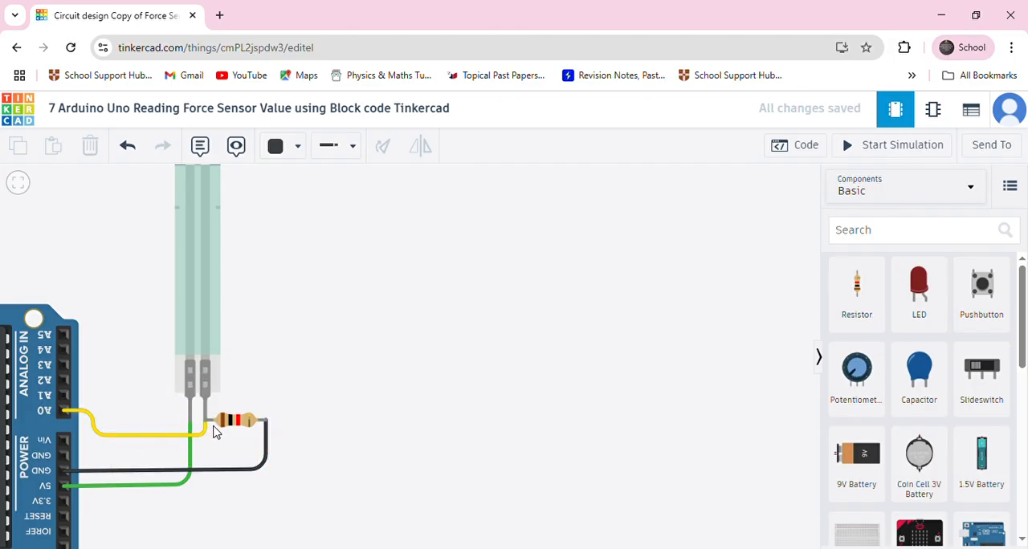
{"action": "scroll", "coordinate": [161, 425], "scroll_direction": "down", "scroll_amount": 5}
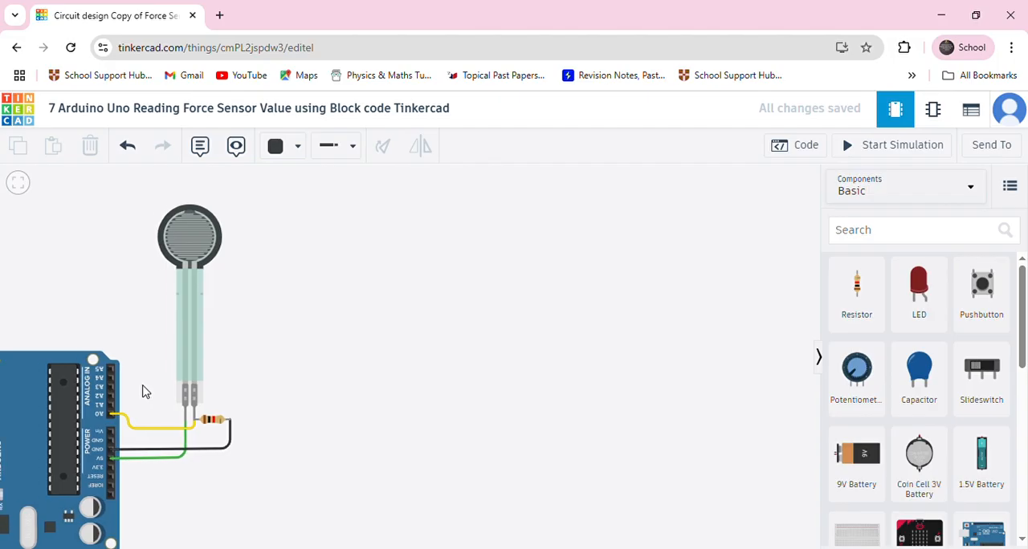
{"action": "mouse_move", "coordinate": [155, 382]}
{"action": "left_mouse_down"}
{"action": "mouse_move", "coordinate": [143, 363]}
{"action": "mouse_move", "coordinate": [165, 380]}
{"action": "left_mouse_up"}
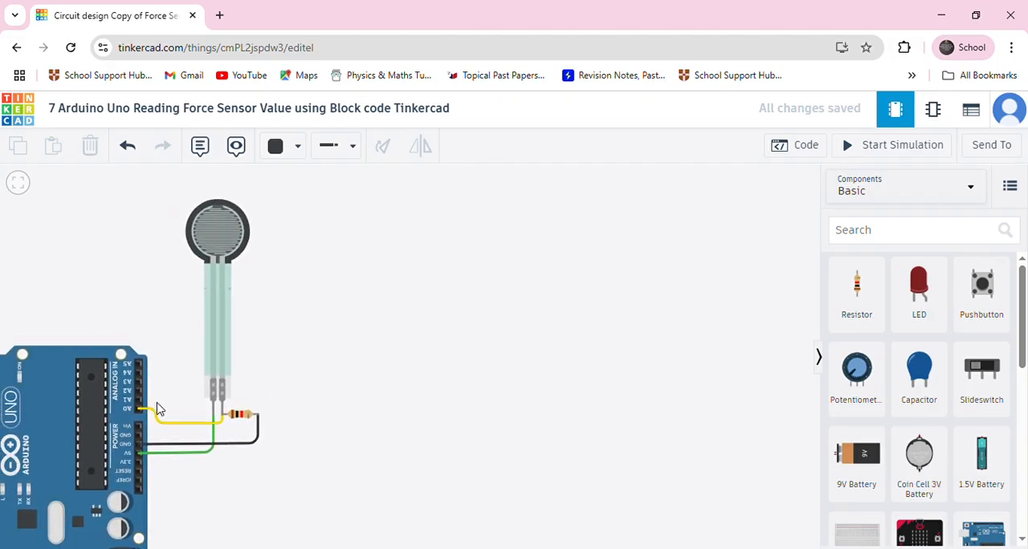
{"action": "scroll", "coordinate": [158, 409], "scroll_direction": "up", "scroll_amount": 1}
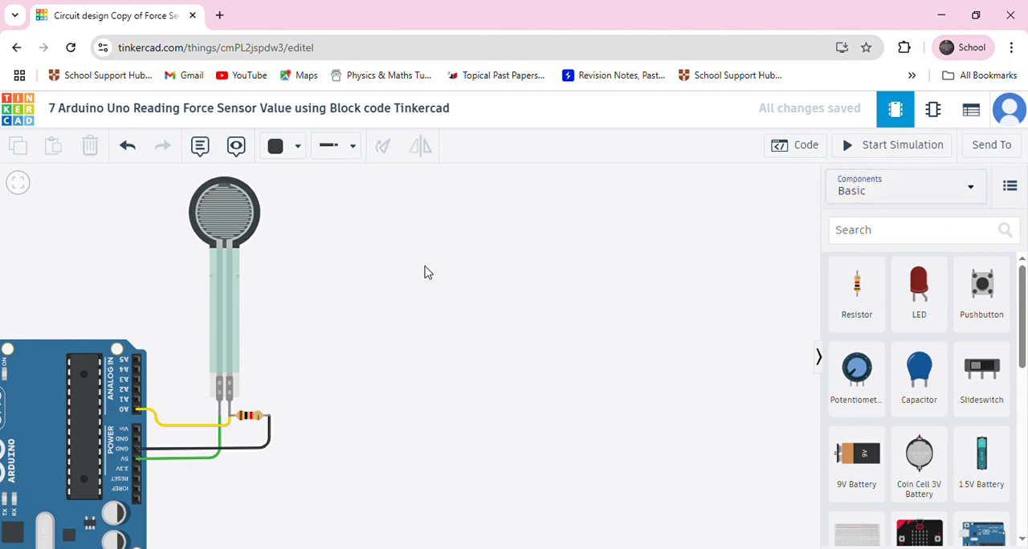
{"action": "left_click", "coordinate": [851, 151]}
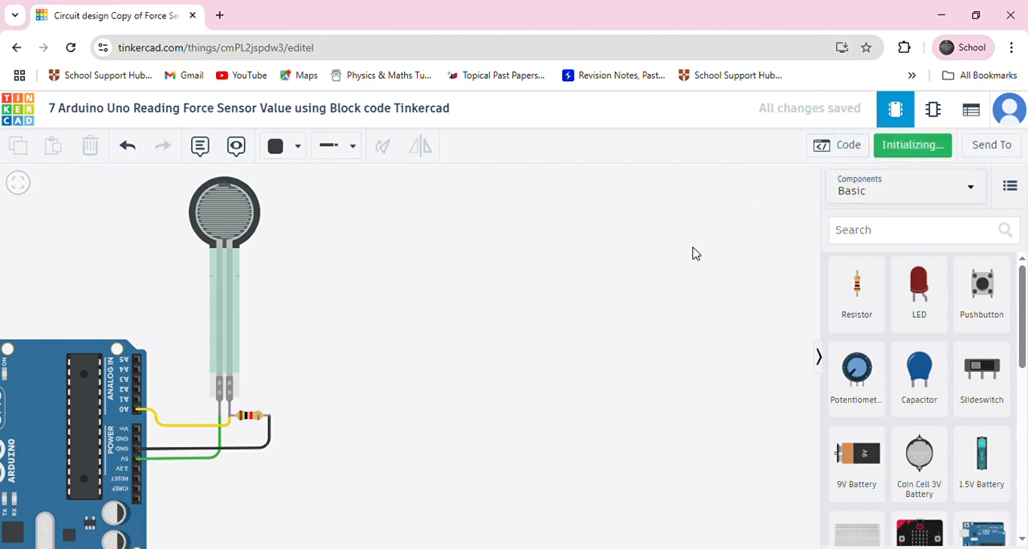
{"action": "left_click", "coordinate": [835, 148]}
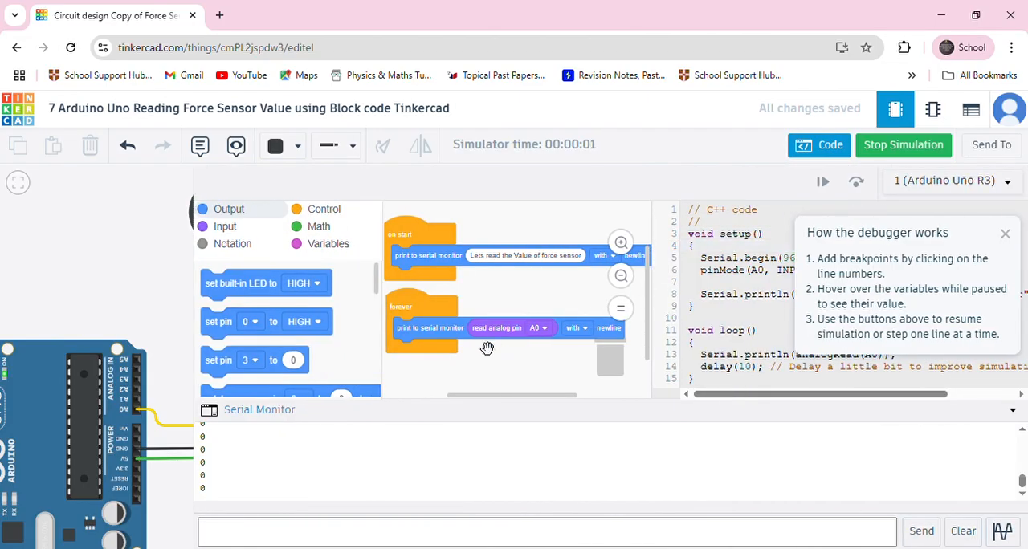
Bring the force sensor into view beside the code and set its applied force to 0.39 N
{"action": "scroll", "coordinate": [164, 328], "scroll_direction": "down", "scroll_amount": 3}
{"action": "left_click_drag", "start_coordinate": [156, 312], "coordinate": [75, 347]}
{"action": "left_click", "coordinate": [127, 294]}
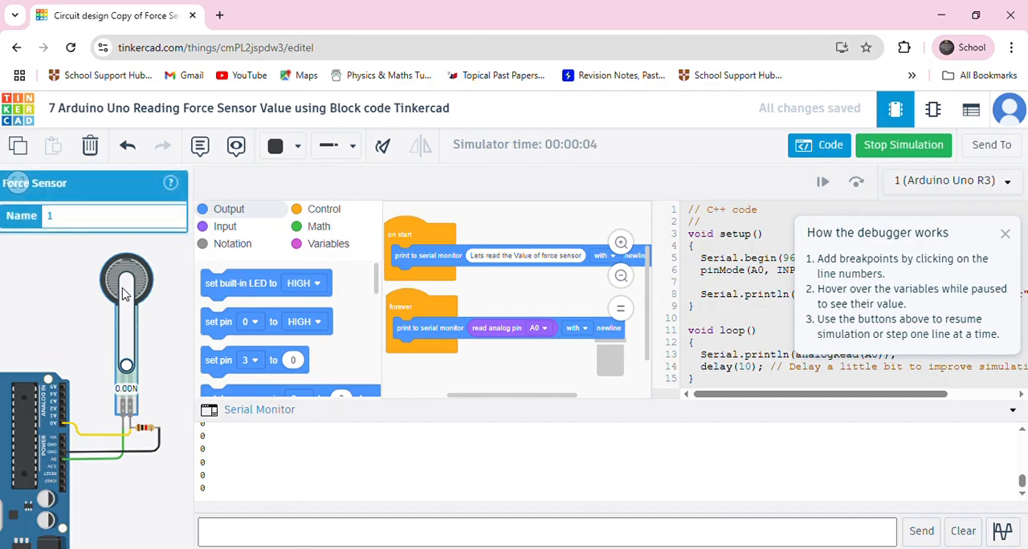
{"action": "left_click_drag", "start_coordinate": [126, 366], "coordinate": [127, 356]}
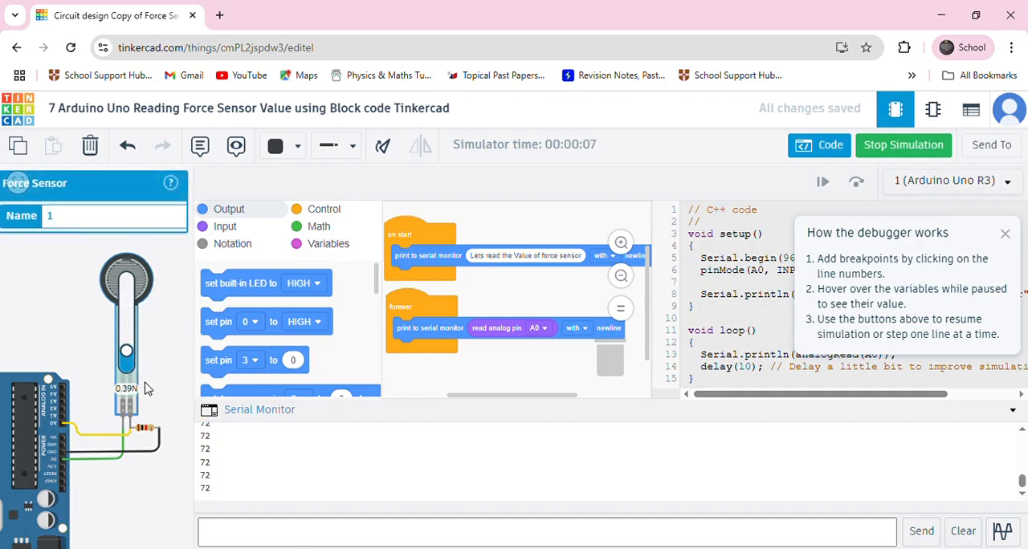
Raise the force applied to the force sensor to 1.18 N and on to 10.00 N while the simulation runs
{"action": "scroll", "coordinate": [128, 397], "scroll_direction": "up", "scroll_amount": 2}
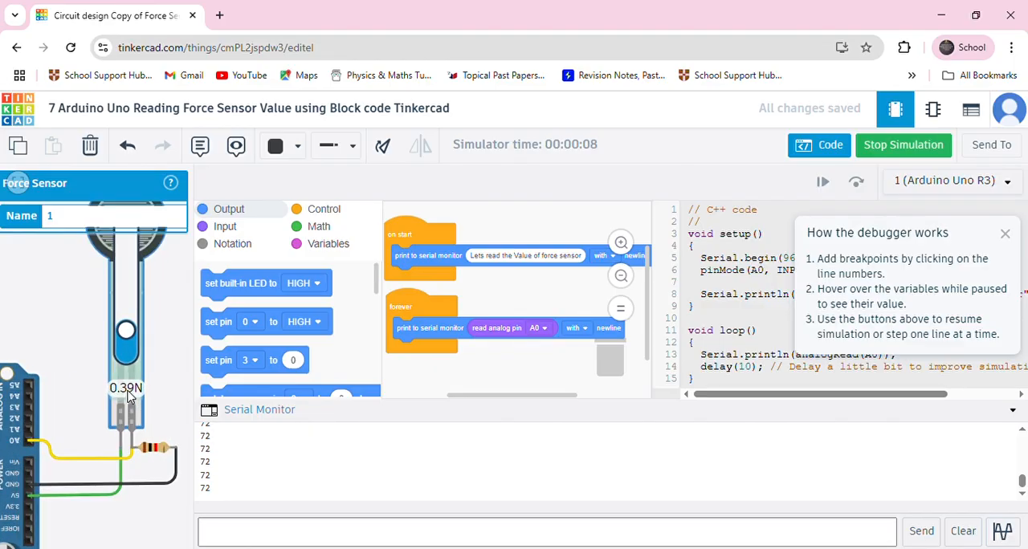
{"action": "left_click_drag", "start_coordinate": [92, 344], "coordinate": [85, 424]}
{"action": "scroll", "coordinate": [86, 425], "scroll_direction": "up", "scroll_amount": 2}
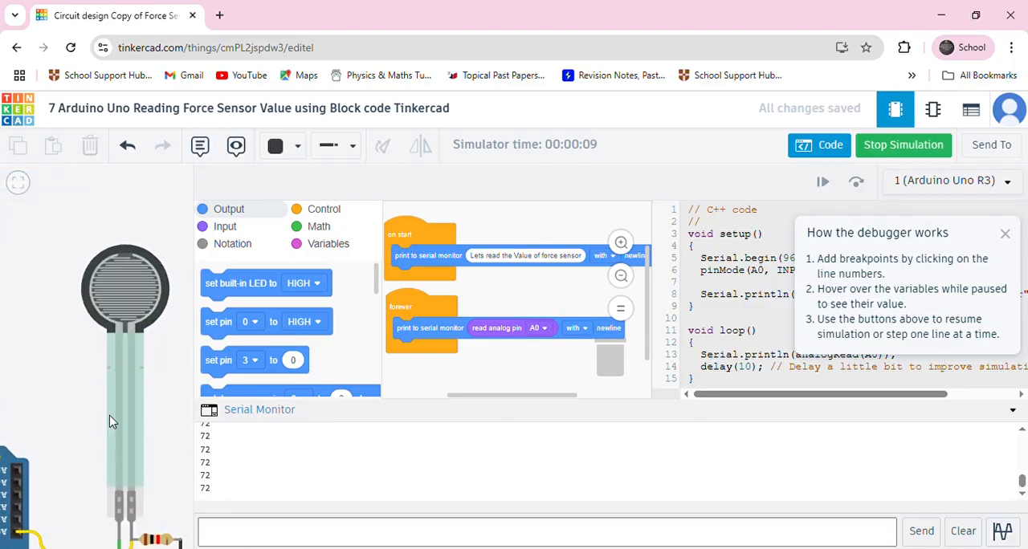
{"action": "left_click", "coordinate": [143, 419]}
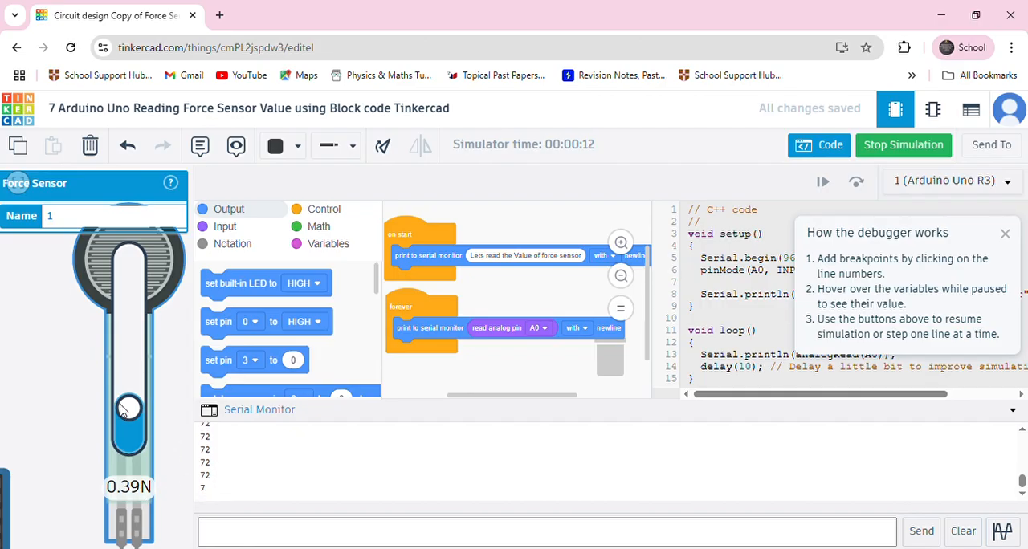
{"action": "left_click_drag", "start_coordinate": [128, 411], "coordinate": [129, 383]}
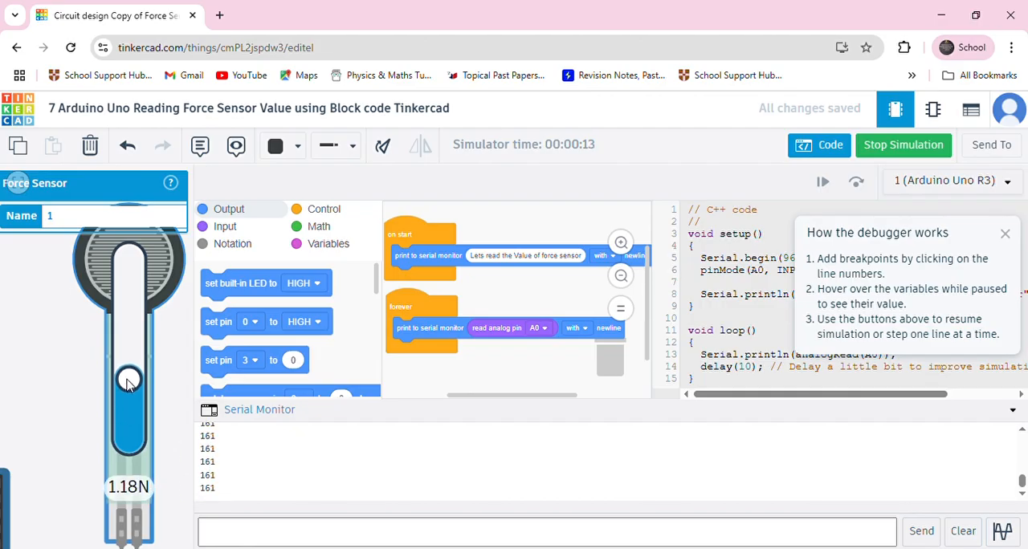
{"action": "left_click_drag", "start_coordinate": [129, 378], "coordinate": [133, 259]}
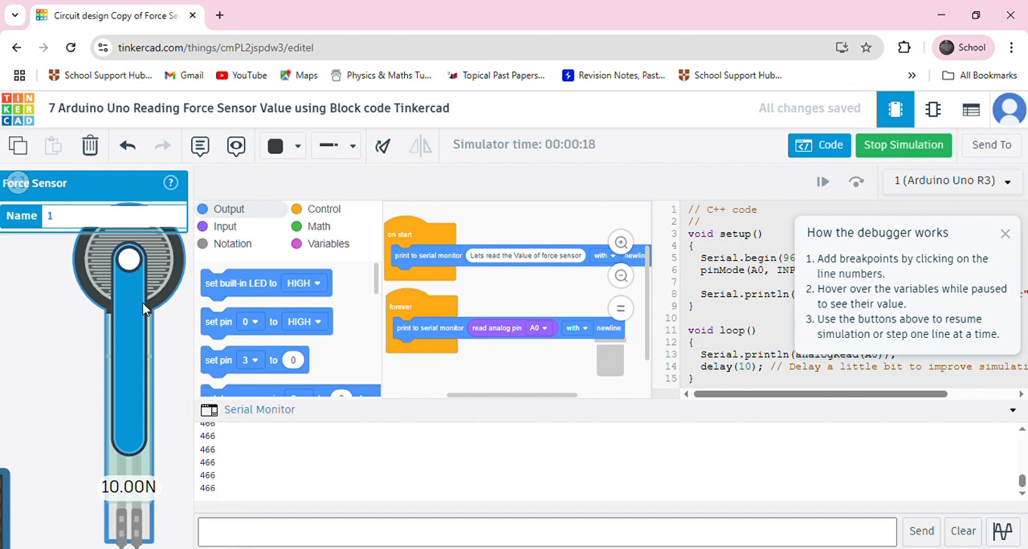
Lower the force applied to the force sensor to 2.02 N, and raise it back to 10.00 N while the simulation runs
{"action": "mouse_move", "coordinate": [133, 268]}
{"action": "left_mouse_down"}
{"action": "mouse_move", "coordinate": [132, 450]}
{"action": "mouse_move", "coordinate": [130, 260]}
{"action": "left_mouse_up"}
{"action": "scroll", "coordinate": [64, 383], "scroll_direction": "down", "scroll_amount": 2}
{"action": "left_click_drag", "start_coordinate": [56, 383], "coordinate": [95, 353]}
{"action": "scroll", "coordinate": [78, 357], "scroll_direction": "down", "scroll_amount": 1}
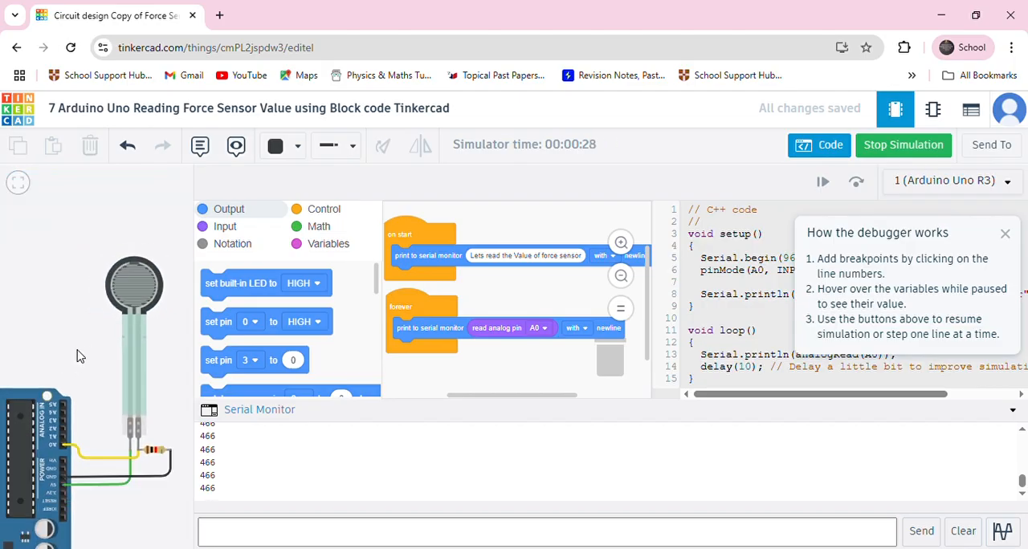
{"action": "scroll", "coordinate": [89, 342], "scroll_direction": "up", "scroll_amount": 2}
{"action": "left_click", "coordinate": [148, 314]}
{"action": "left_click_drag", "start_coordinate": [150, 278], "coordinate": [150, 340]}
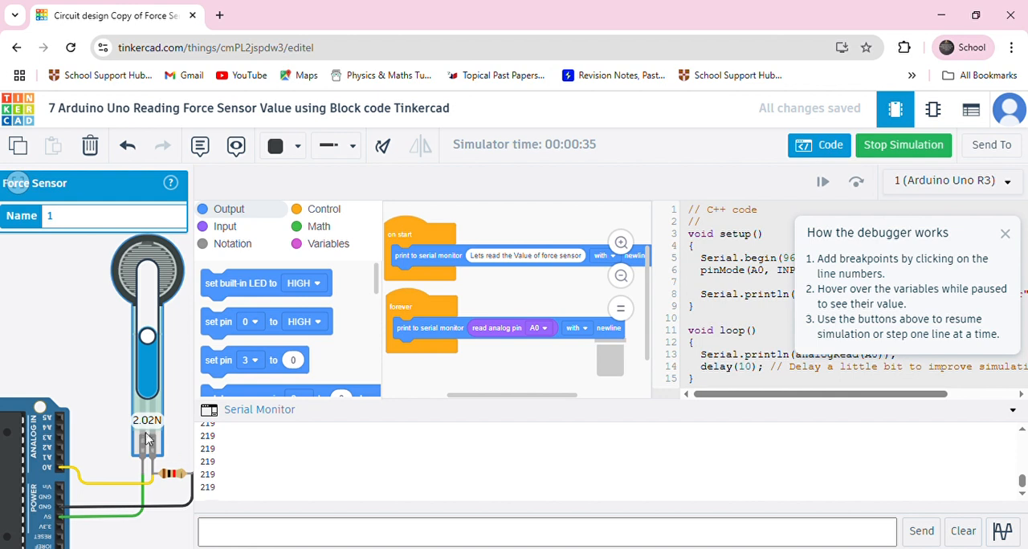
{"action": "left_click_drag", "start_coordinate": [148, 337], "coordinate": [147, 269]}
Reselect the force sensor, reduce its applied force to 0.14 N, and return it to 10.00 N
{"action": "scroll", "coordinate": [55, 343], "scroll_direction": "down", "scroll_amount": 3}
{"action": "left_click_drag", "start_coordinate": [51, 349], "coordinate": [102, 365]}
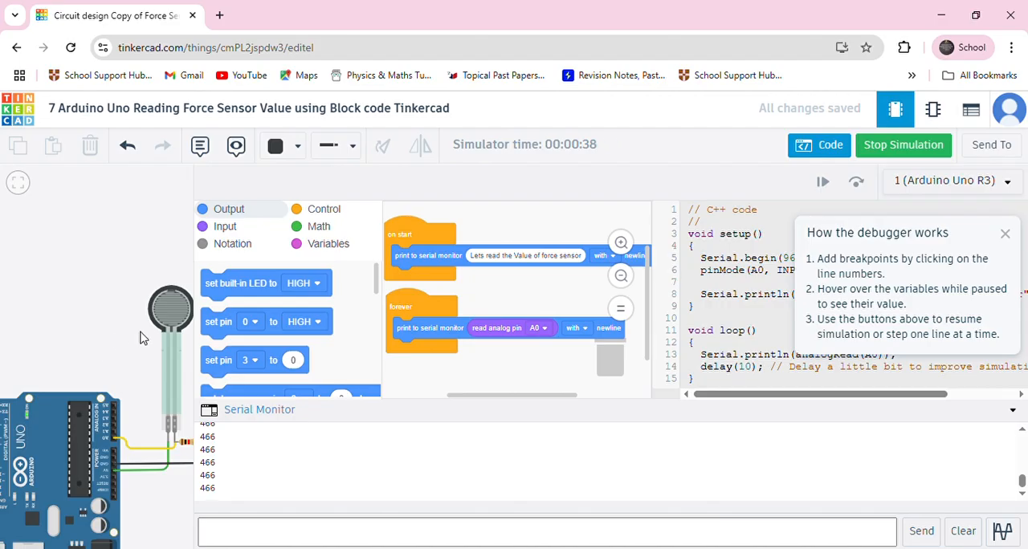
{"action": "left_click", "coordinate": [177, 348]}
{"action": "left_click_drag", "start_coordinate": [171, 313], "coordinate": [170, 380]}
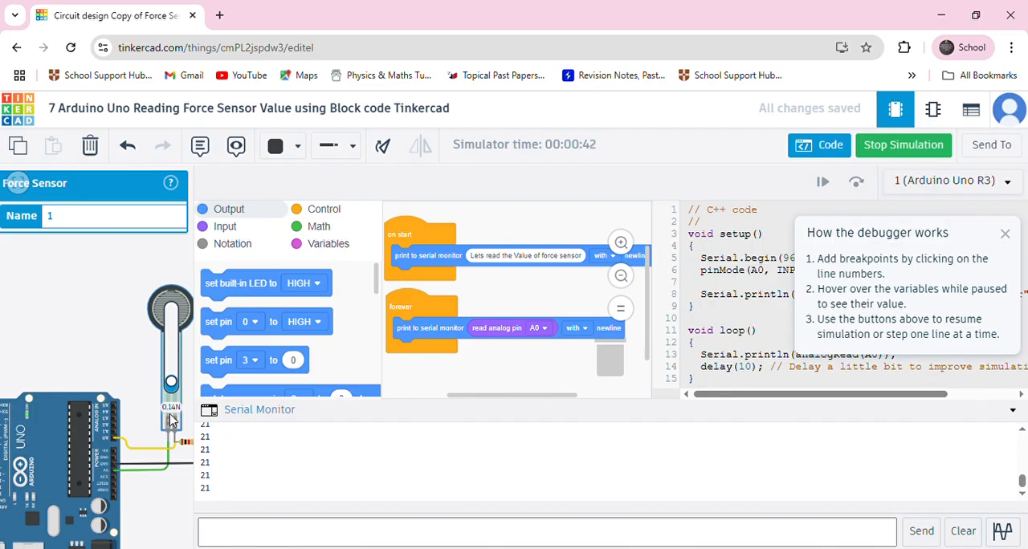
{"action": "left_click_drag", "start_coordinate": [171, 381], "coordinate": [171, 310]}
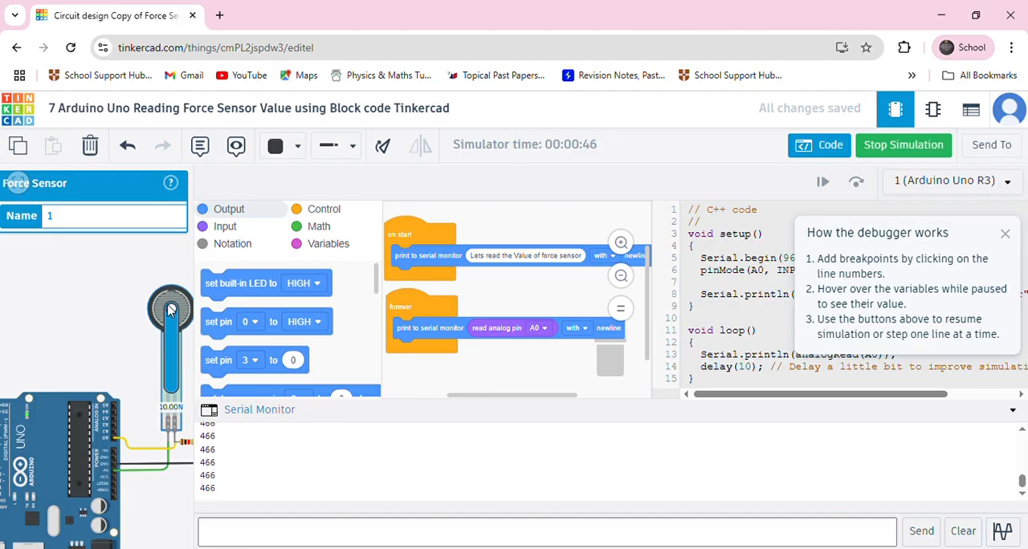
Remove the load from the force sensor by bringing its force down to 0.00 N, and deselect the sensor
{"action": "left_click_drag", "start_coordinate": [171, 311], "coordinate": [179, 401]}
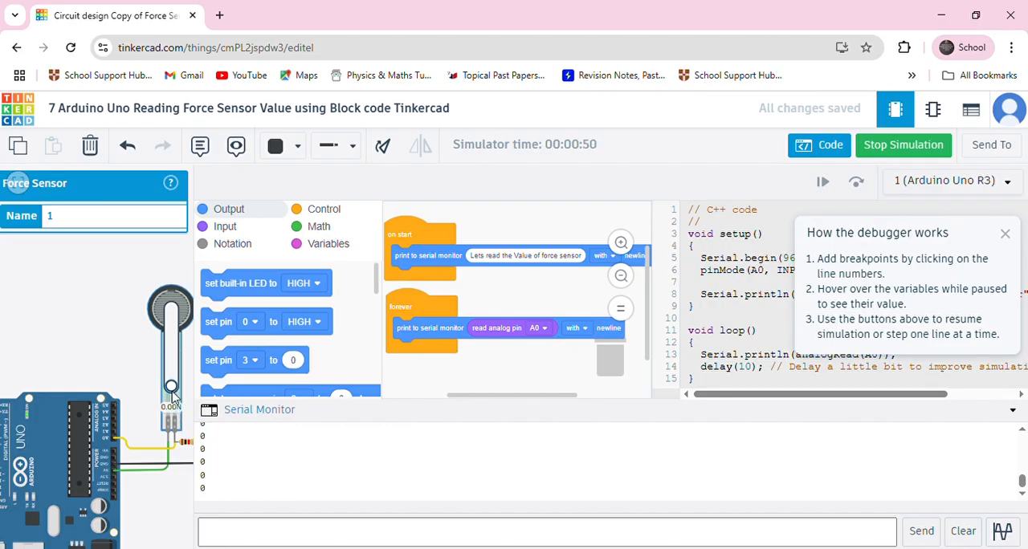
{"action": "mouse_move", "coordinate": [173, 391]}
{"action": "left_mouse_down"}
{"action": "mouse_move", "coordinate": [172, 331]}
{"action": "mouse_move", "coordinate": [177, 403]}
{"action": "left_mouse_up"}
{"action": "scroll", "coordinate": [97, 347], "scroll_direction": "down", "scroll_amount": 3}
{"action": "left_click", "coordinate": [72, 323]}
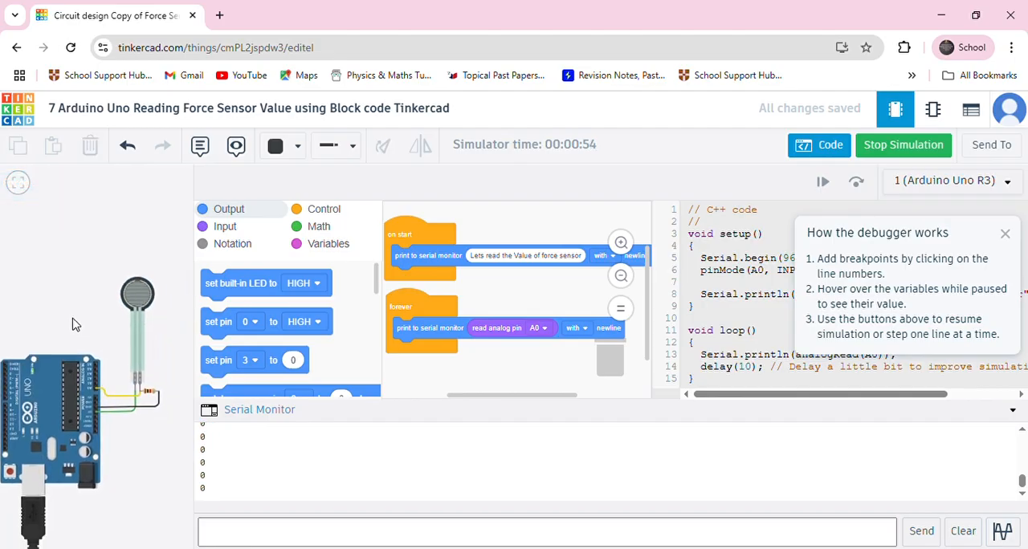
Stop the running simulation of the force sensor circuit
{"action": "scroll", "coordinate": [77, 325], "scroll_direction": "up", "scroll_amount": 3}
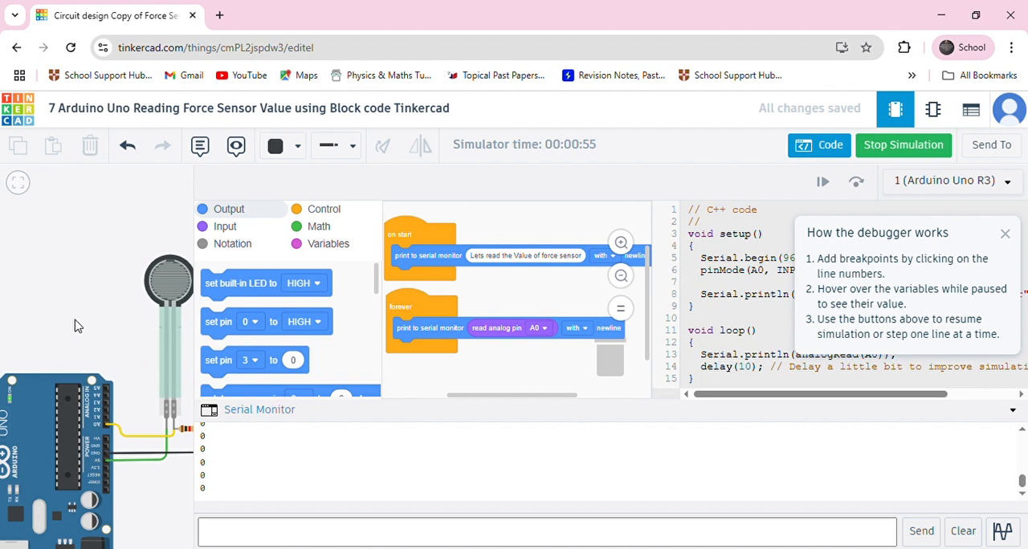
{"action": "scroll", "coordinate": [75, 325], "scroll_direction": "down", "scroll_amount": 1}
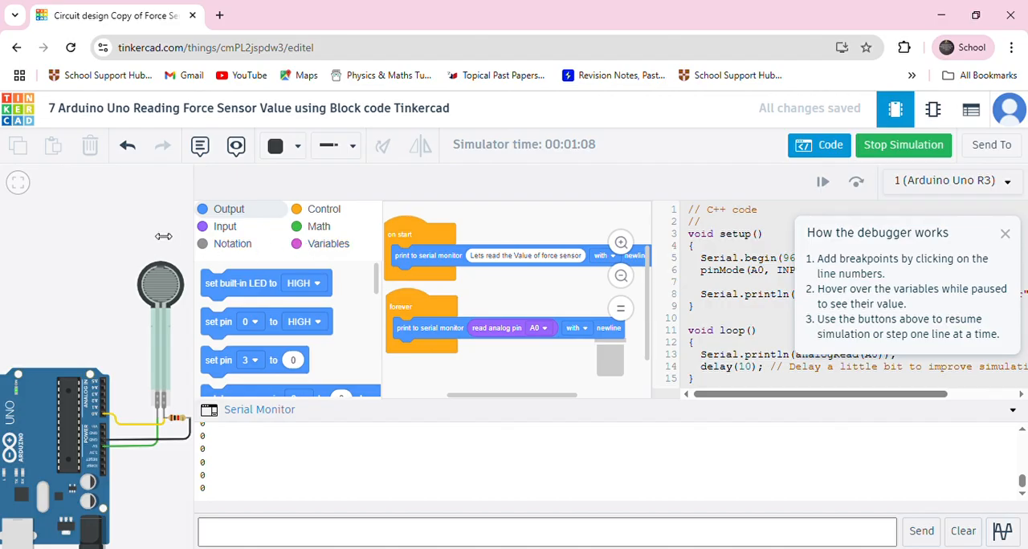
{"action": "left_click", "coordinate": [901, 151]}
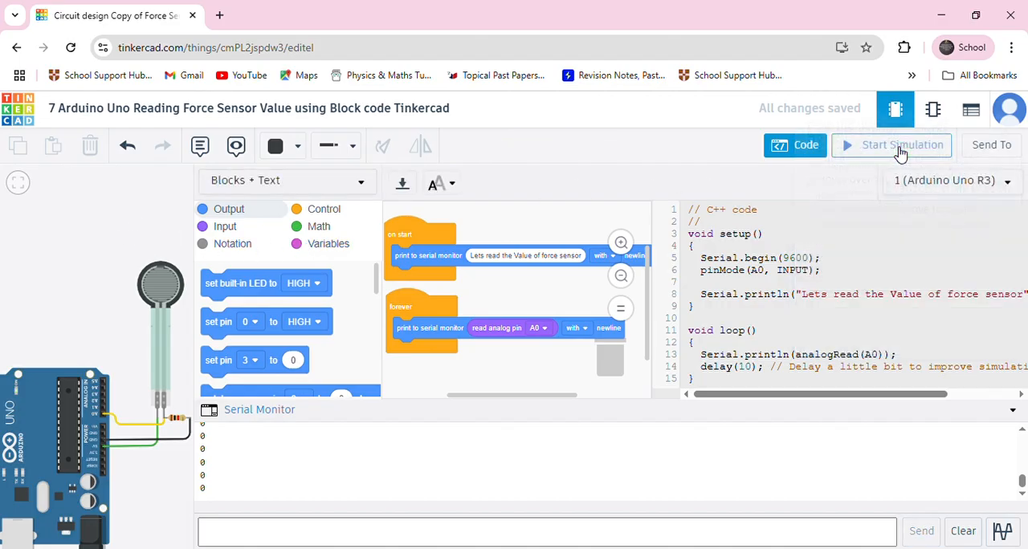